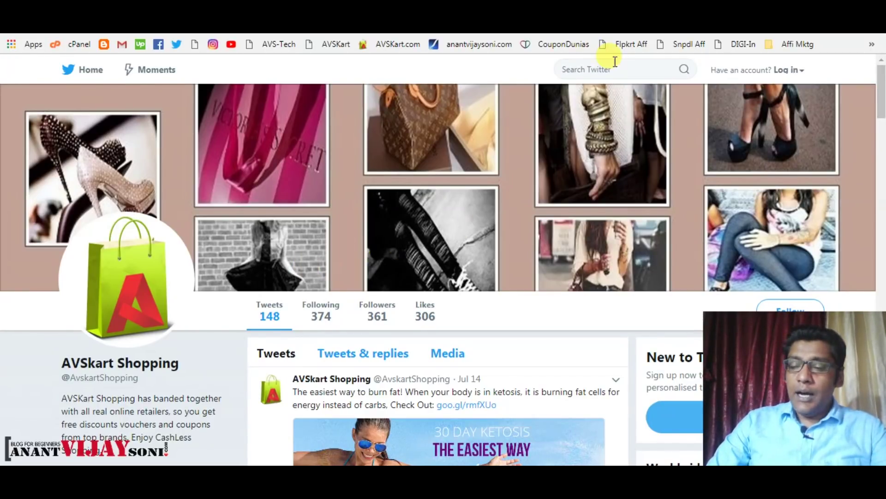
- Look over the USA online shopping Facebook group and the store's Girl Shoulder Bags Handbags product page
{"action": "left_click", "coordinate": [647, 25]}
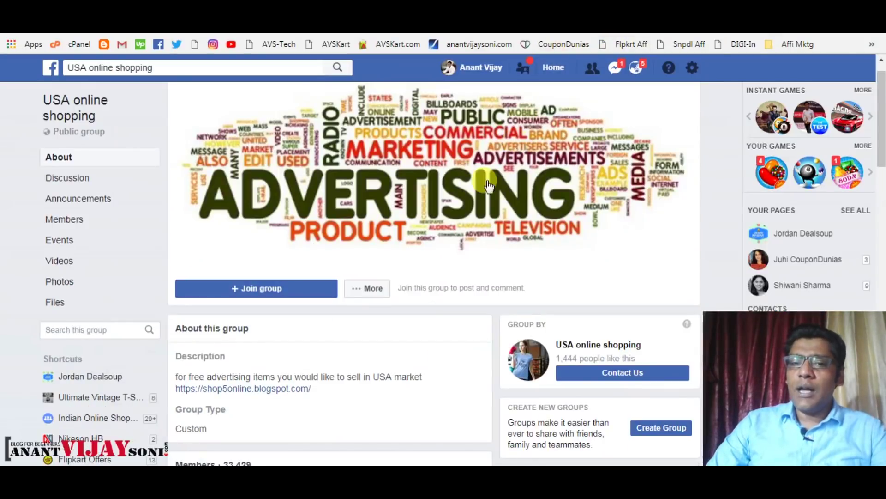
{"action": "scroll", "coordinate": [411, 249], "scroll_direction": "up", "scroll_amount": 1}
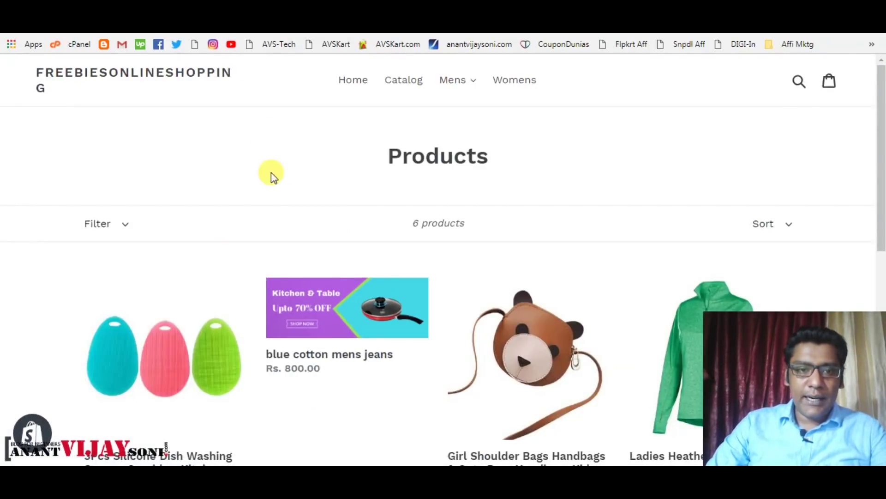
{"action": "scroll", "coordinate": [270, 173], "scroll_direction": "down", "scroll_amount": 4}
{"action": "scroll", "coordinate": [531, 190], "scroll_direction": "down", "scroll_amount": 1}
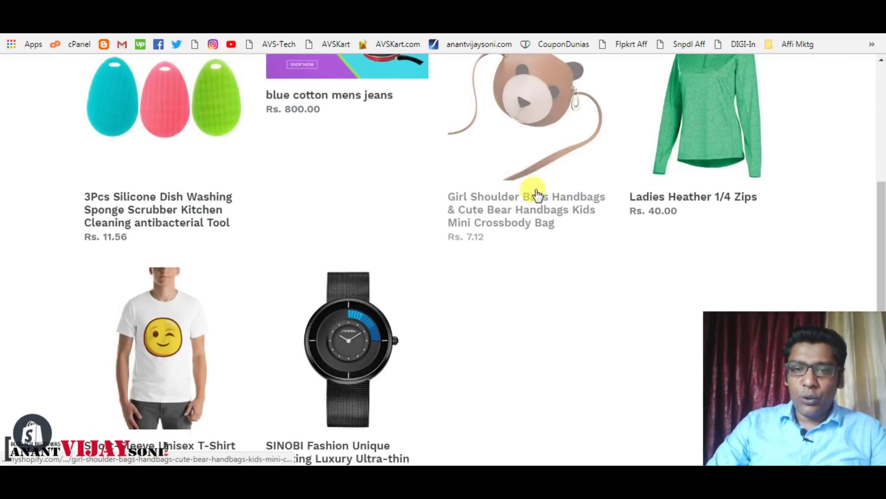
{"action": "left_click", "coordinate": [539, 90]}
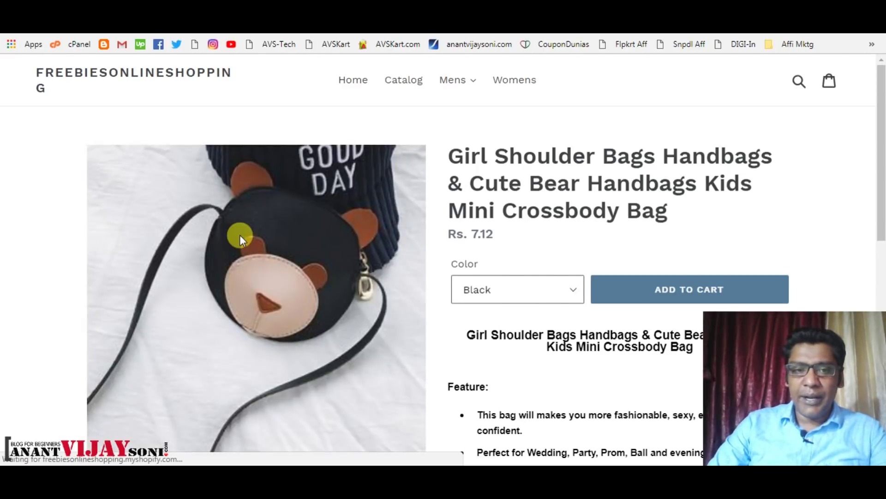
{"action": "scroll", "coordinate": [240, 235], "scroll_direction": "down", "scroll_amount": 2}
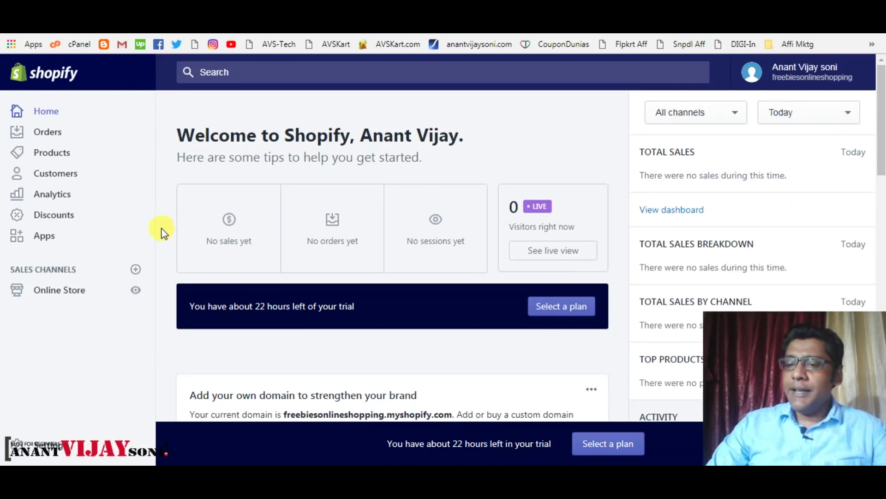
- Start a new discount in the Shopify admin and enter AVS10OFF as its discount code
{"action": "left_click", "coordinate": [68, 220]}
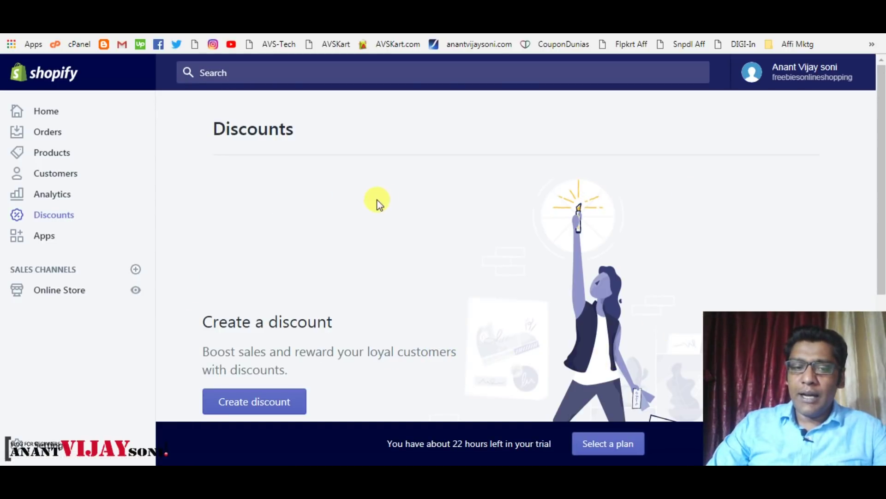
{"action": "scroll", "coordinate": [375, 201], "scroll_direction": "down", "scroll_amount": 3}
{"action": "left_click", "coordinate": [232, 277]}
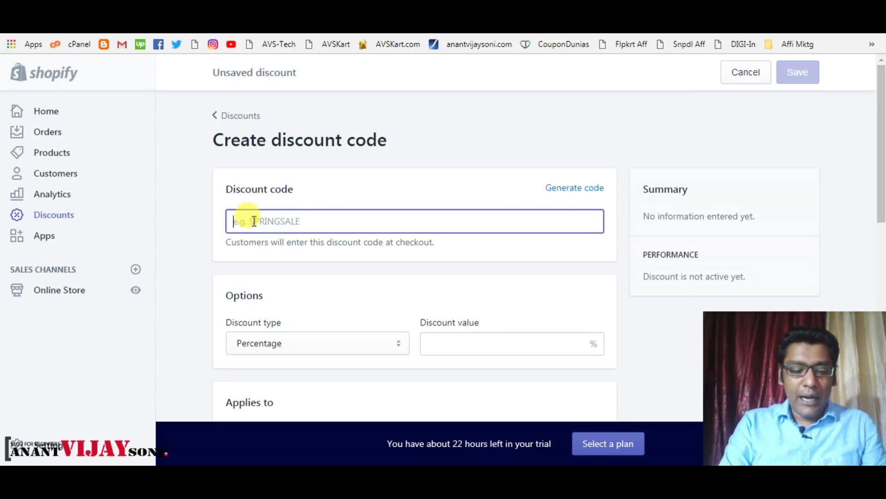
{"action": "type", "text": "AVS10OFF"}
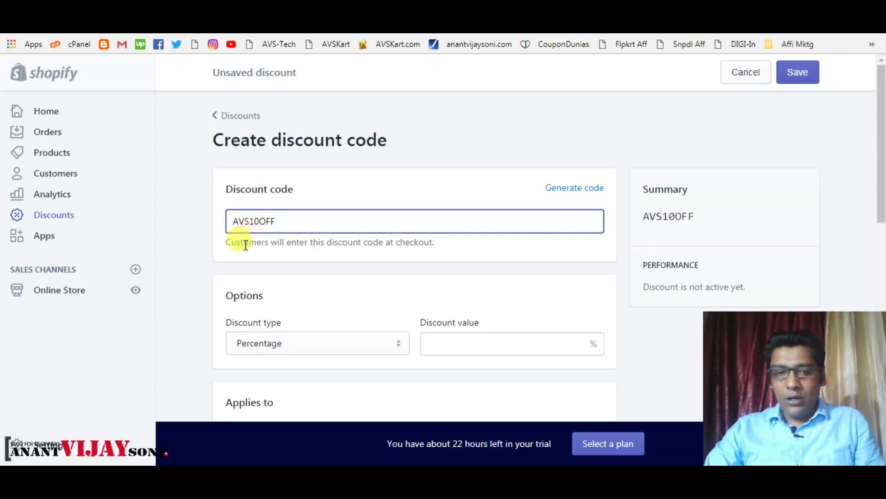
{"action": "left_click", "coordinate": [207, 273]}
- Set the discount type to Percentage with a discount value of 10%
{"action": "scroll", "coordinate": [207, 273], "scroll_direction": "down", "scroll_amount": 2}
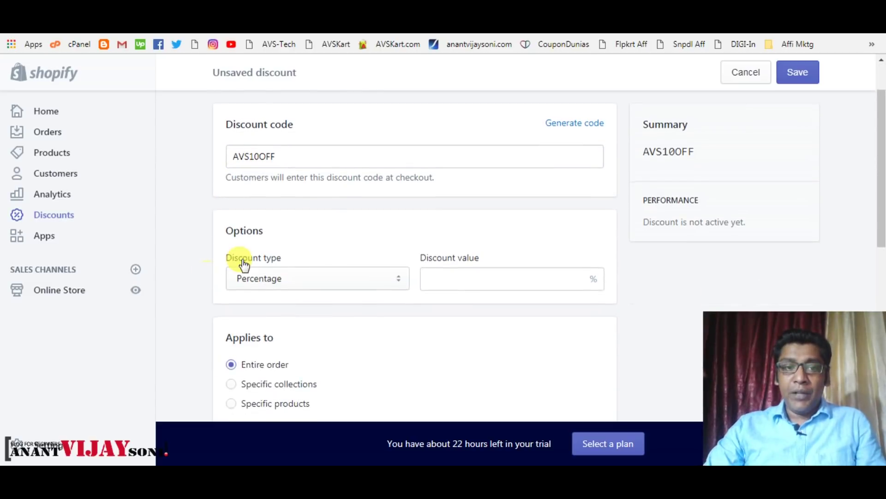
{"action": "left_click", "coordinate": [381, 278]}
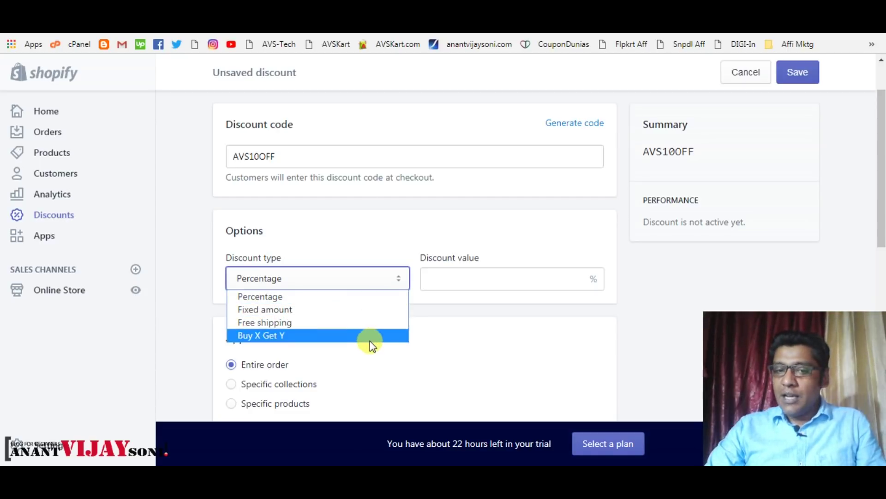
{"action": "left_click", "coordinate": [371, 297]}
{"action": "left_click", "coordinate": [475, 271]}
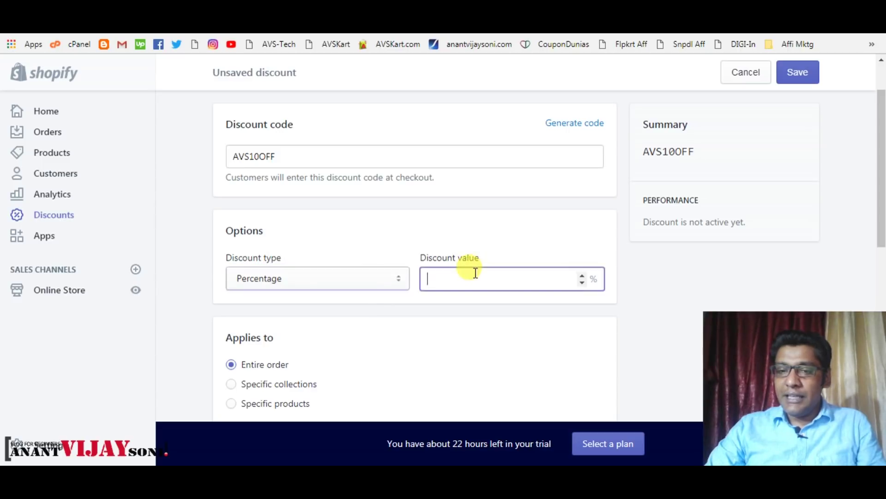
{"action": "type", "text": "10"}
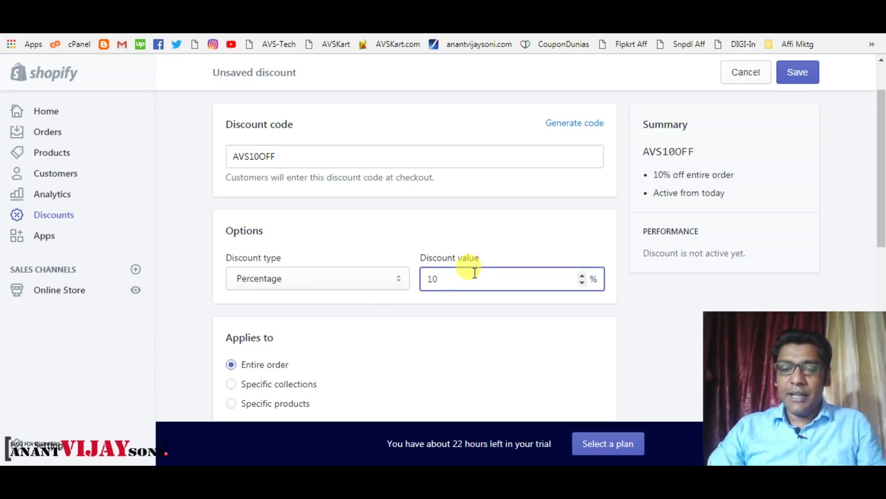
{"action": "left_click", "coordinate": [428, 326]}
- Restrict the discount to specific collections and add the Mens Clothing collection
{"action": "scroll", "coordinate": [428, 326], "scroll_direction": "down", "scroll_amount": 1}
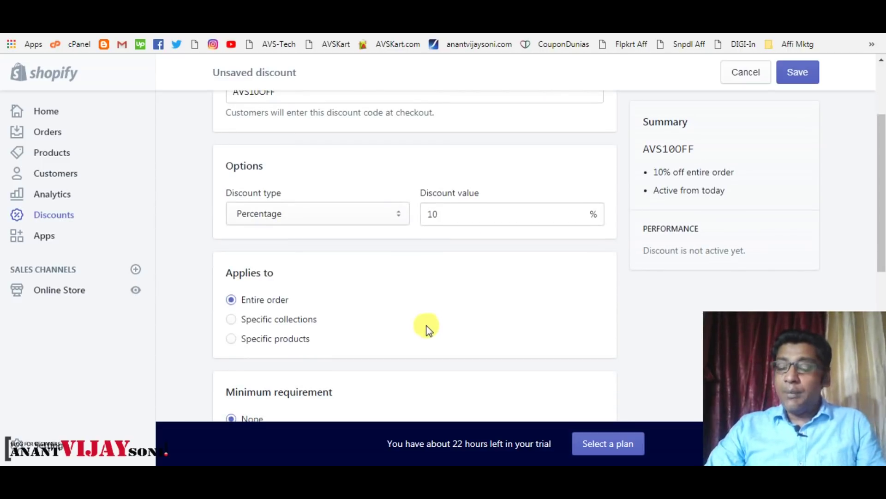
{"action": "scroll", "coordinate": [426, 325], "scroll_direction": "down", "scroll_amount": 1}
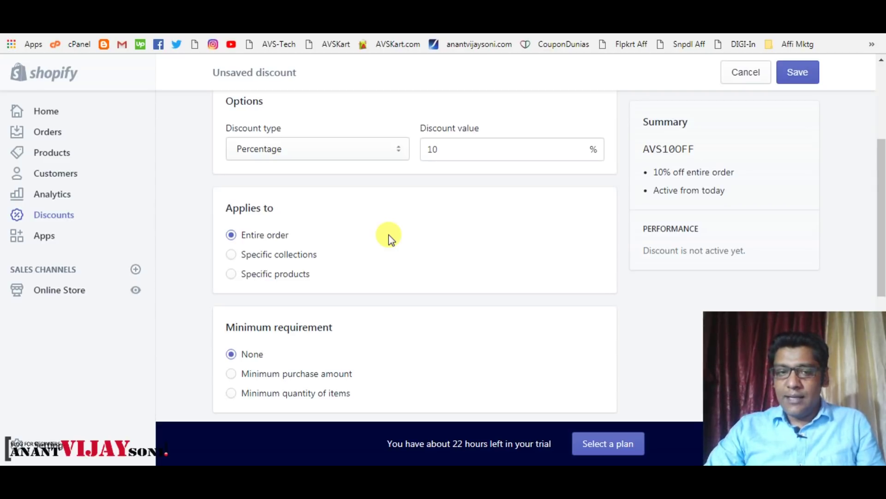
{"action": "left_click", "coordinate": [231, 254]}
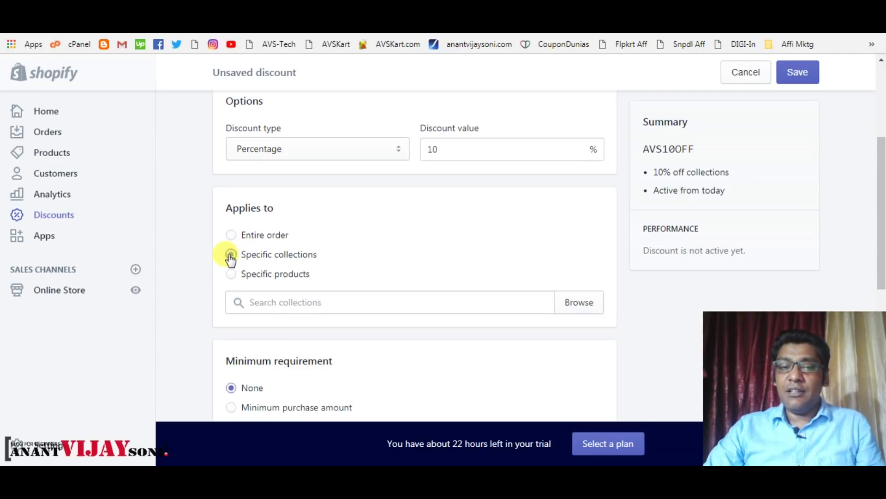
{"action": "left_click", "coordinate": [319, 302]}
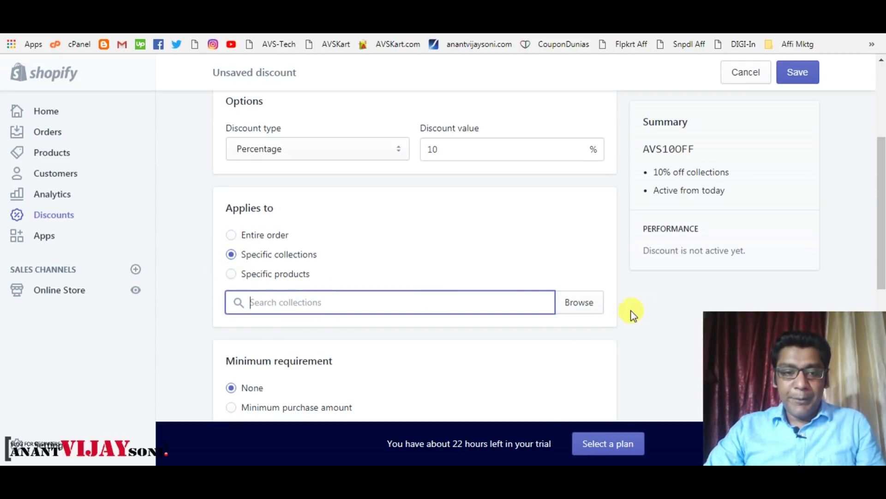
{"action": "left_click", "coordinate": [574, 304]}
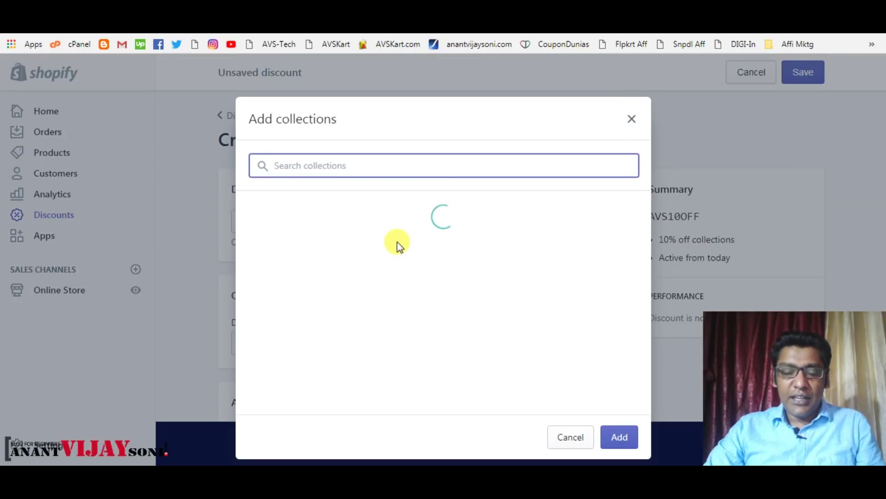
{"action": "left_click", "coordinate": [353, 252]}
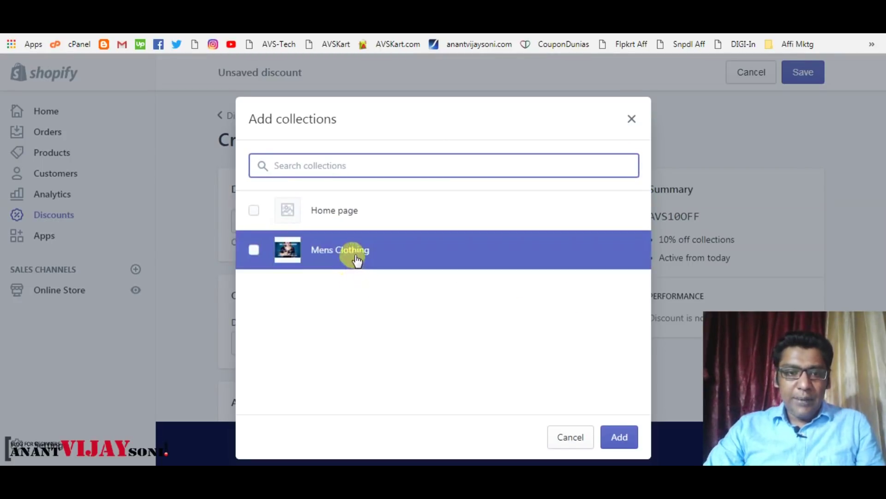
{"action": "left_click", "coordinate": [619, 438]}
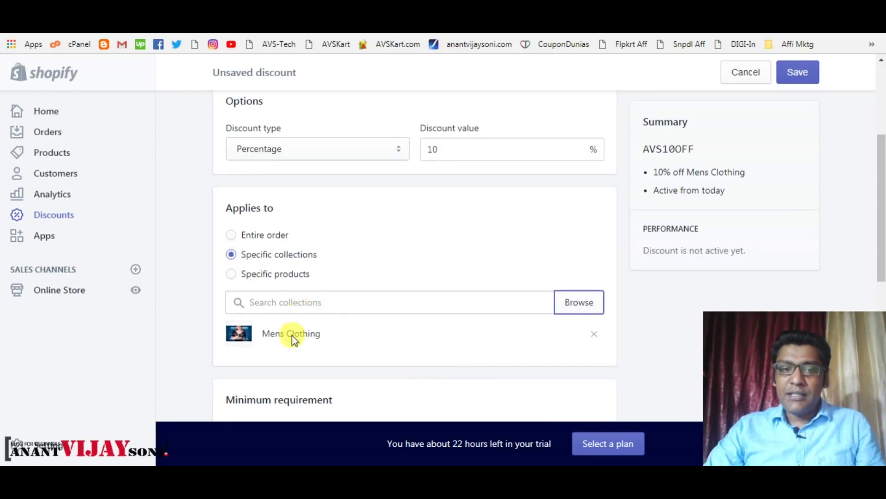
- Require a minimum purchase amount of Rs. 500 for the discount
{"action": "scroll", "coordinate": [335, 344], "scroll_direction": "down", "scroll_amount": 3}
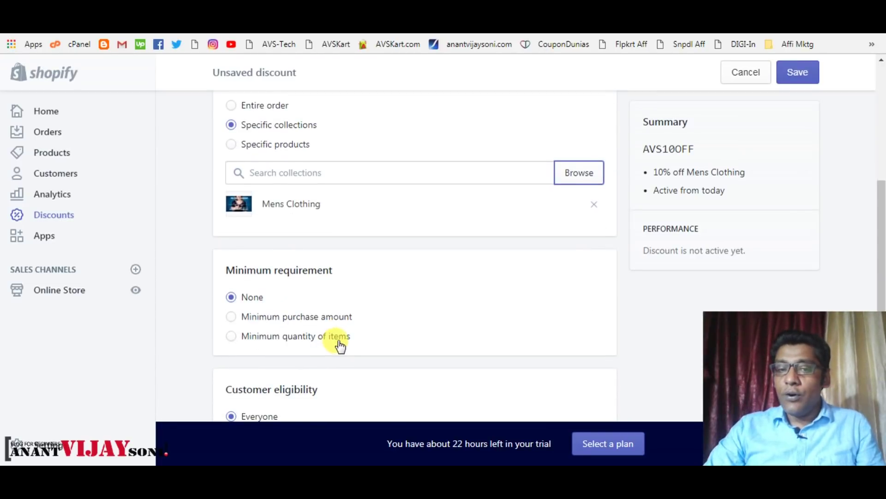
{"action": "scroll", "coordinate": [337, 344], "scroll_direction": "down", "scroll_amount": 2}
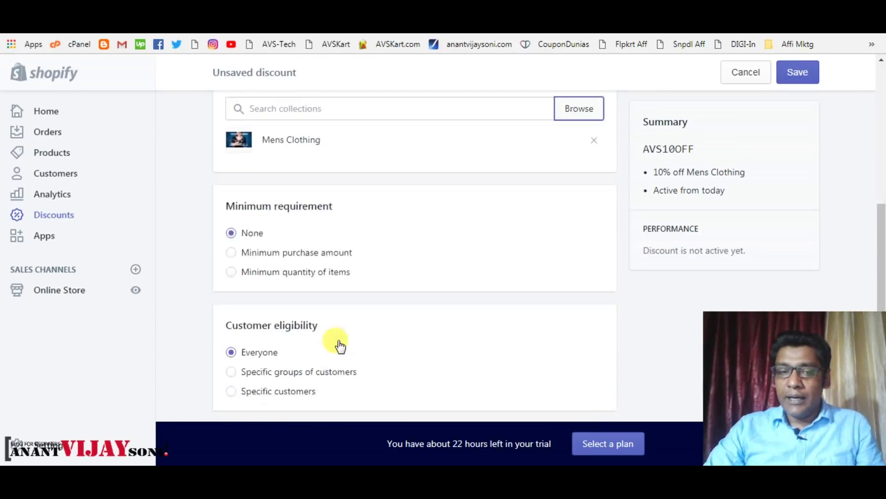
{"action": "left_click", "coordinate": [232, 253]}
{"action": "left_click", "coordinate": [286, 274]}
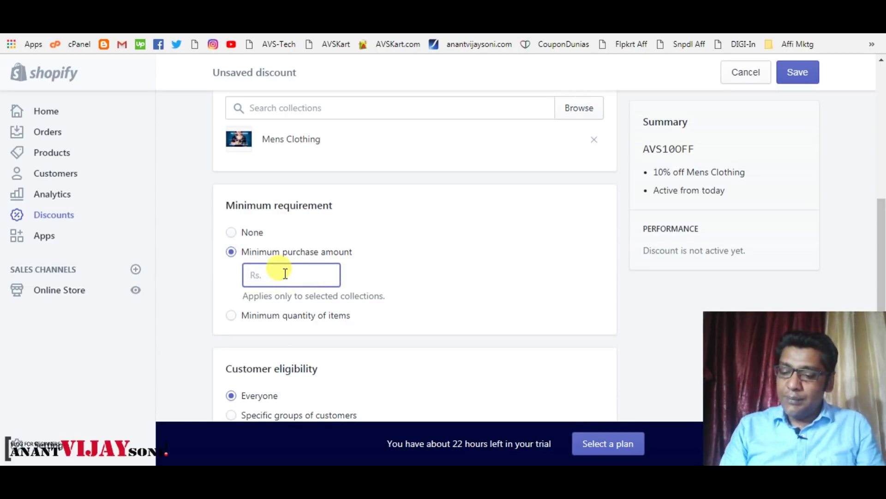
{"action": "type", "text": "5"}
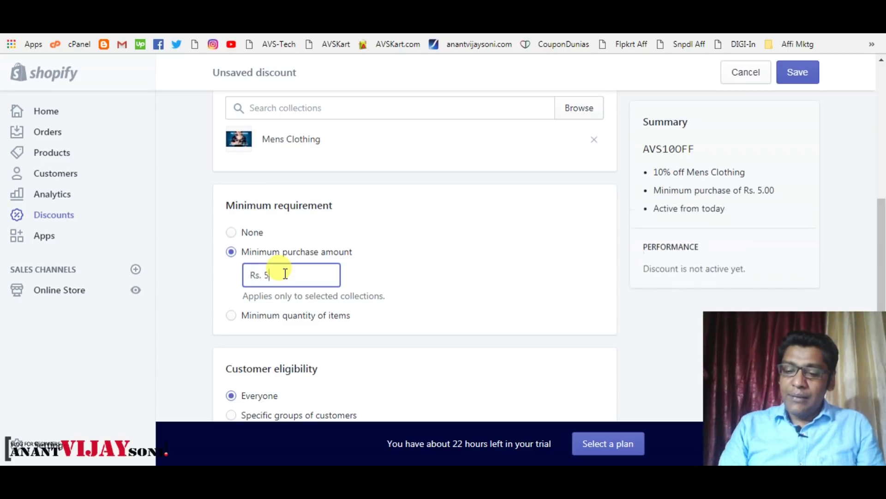
{"action": "type", "text": "0100"}
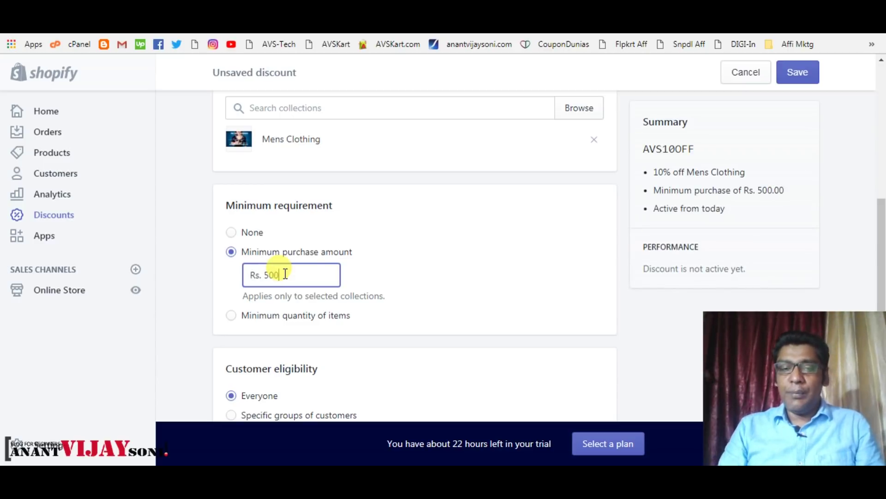
{"action": "scroll", "coordinate": [362, 294], "scroll_direction": "down", "scroll_amount": 2}
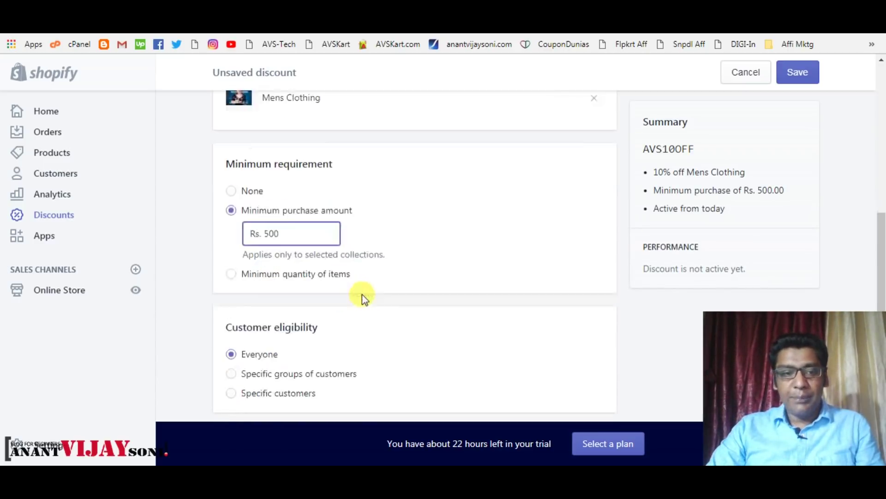
{"action": "left_click_drag", "start_coordinate": [392, 231], "coordinate": [232, 233]}
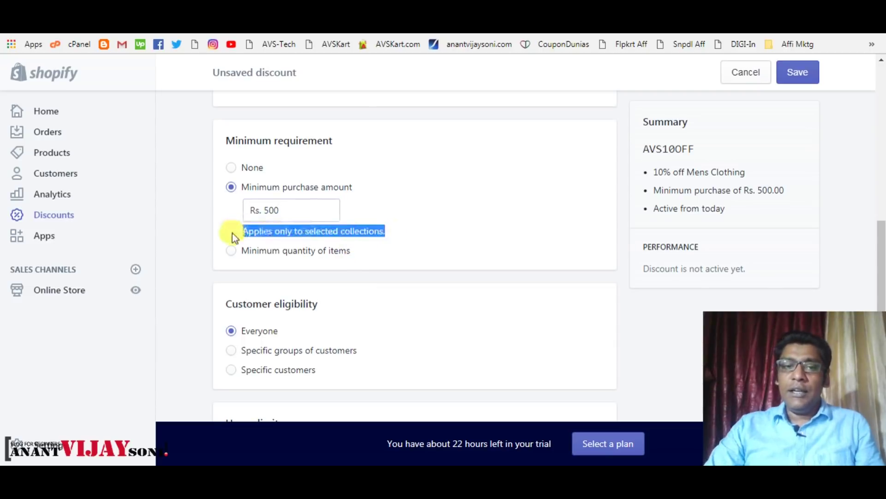
{"action": "left_click", "coordinate": [448, 229]}
- Try the limit on how many times the discount can be used in total, and turn it off again
{"action": "scroll", "coordinate": [443, 253], "scroll_direction": "down", "scroll_amount": 2}
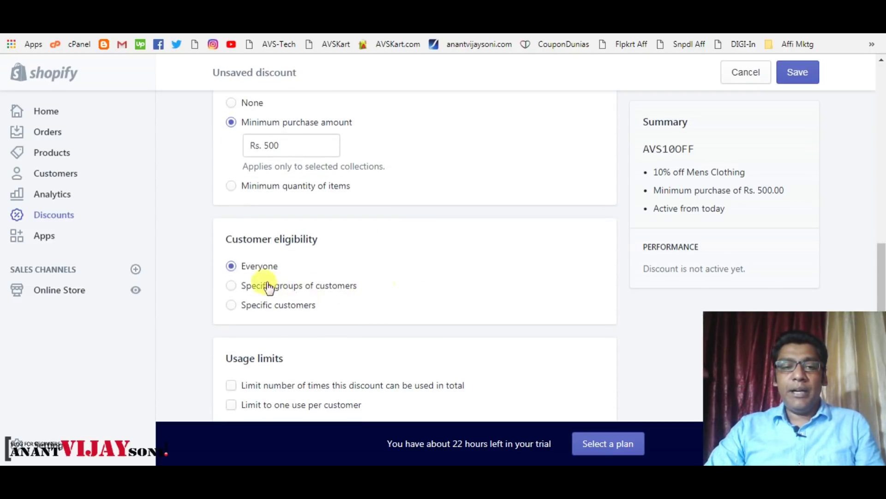
{"action": "scroll", "coordinate": [383, 287], "scroll_direction": "down", "scroll_amount": 4}
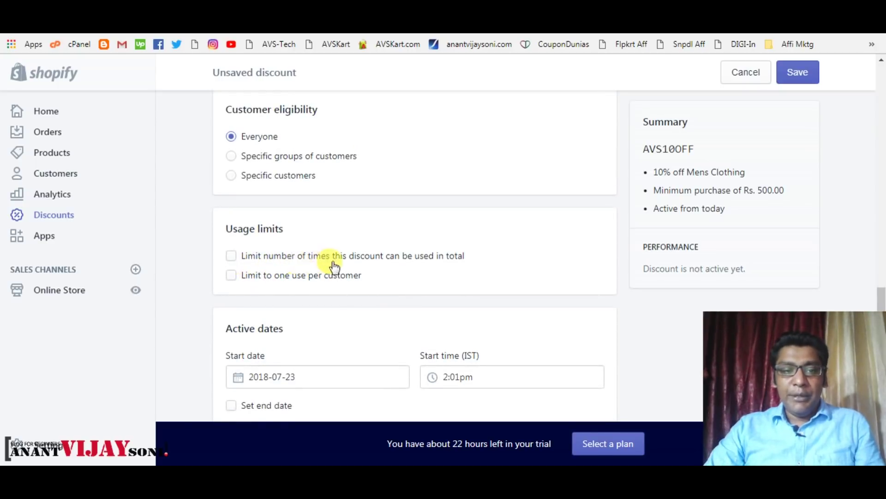
{"action": "left_click", "coordinate": [231, 255]}
{"action": "left_click", "coordinate": [282, 276]}
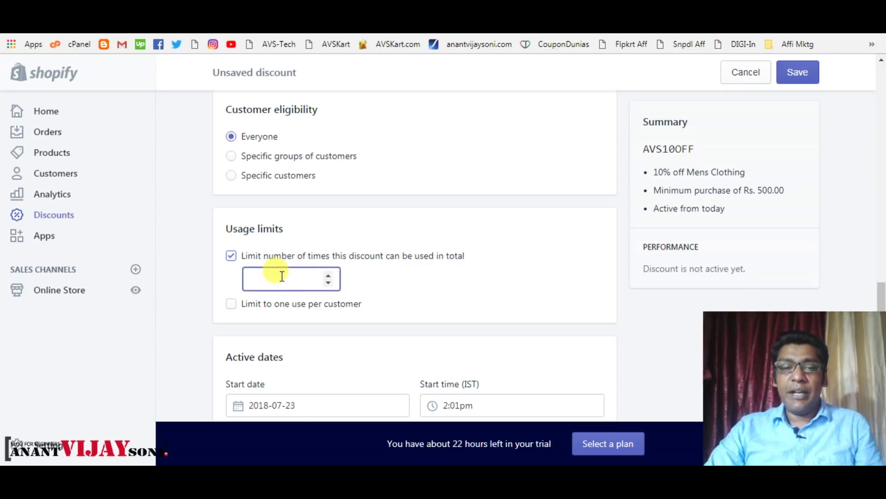
{"action": "left_click", "coordinate": [231, 256]}
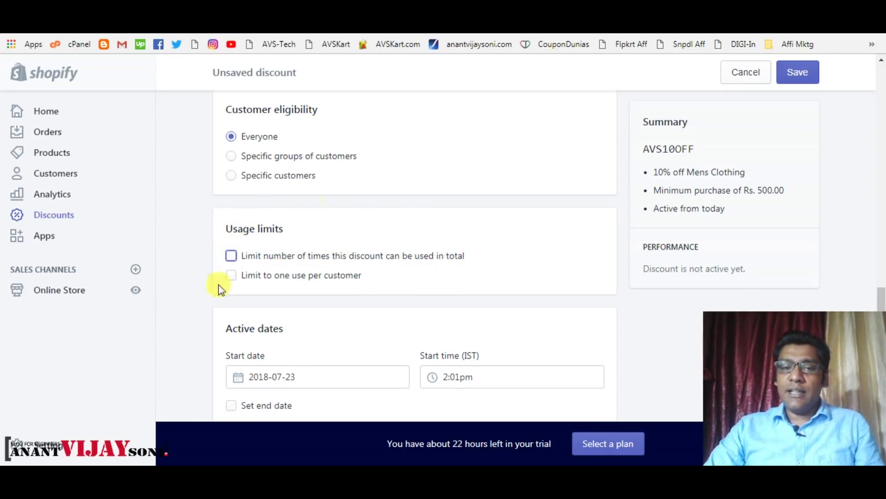
- Check the start date calendar, try an end date of 25 July 2018, and remove the end date again
{"action": "scroll", "coordinate": [396, 224], "scroll_direction": "down", "scroll_amount": 2}
{"action": "scroll", "coordinate": [354, 270], "scroll_direction": "down", "scroll_amount": 1}
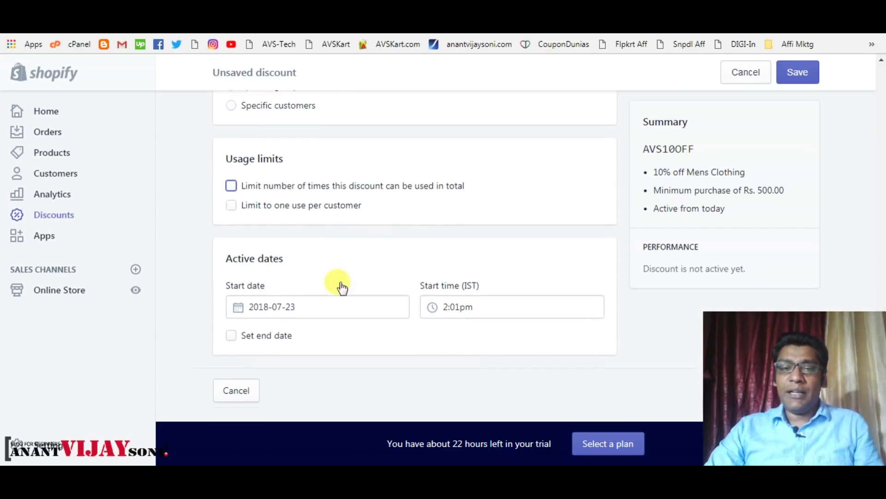
{"action": "left_click", "coordinate": [309, 304]}
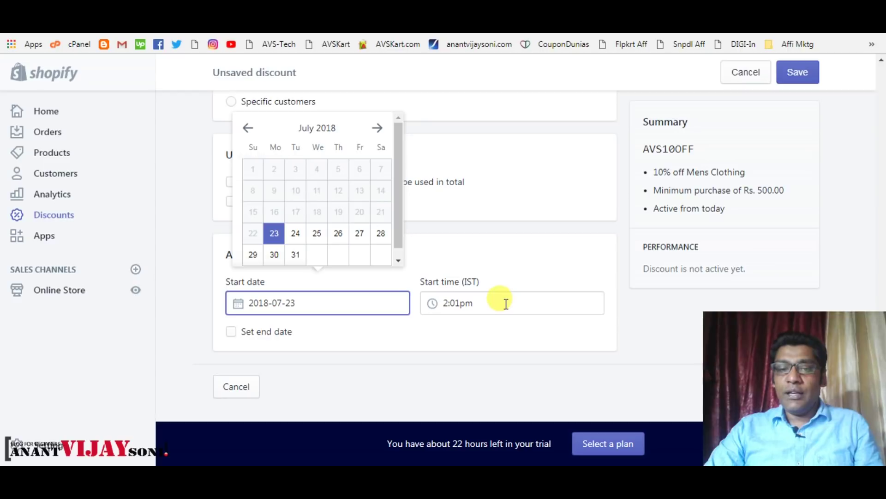
{"action": "left_click", "coordinate": [232, 337]}
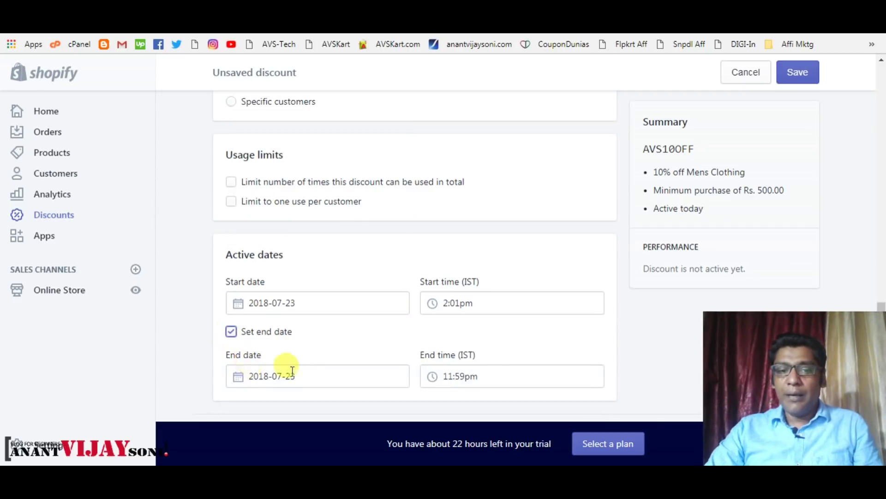
{"action": "left_click", "coordinate": [314, 369]}
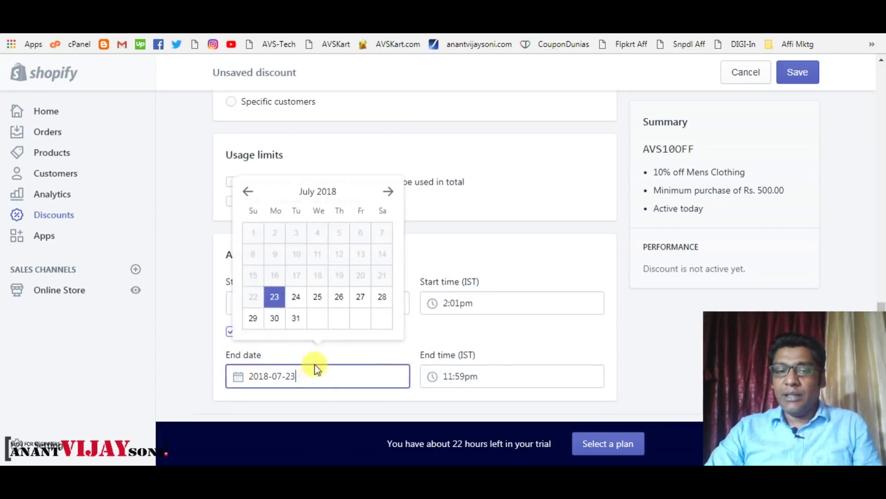
{"action": "left_click", "coordinate": [318, 298]}
{"action": "key", "text": "space"}
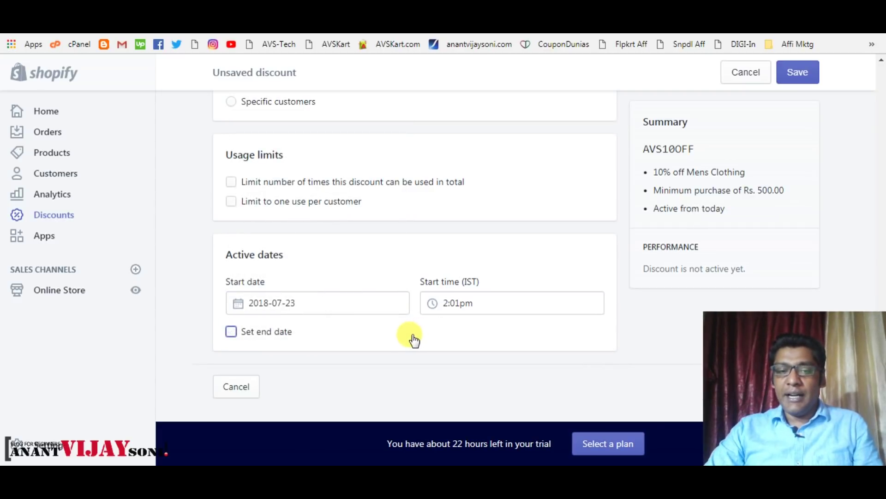
- Turn on the end date of 25 July 2018 for the AVS10OFF discount and save the discount
{"action": "left_click", "coordinate": [264, 340]}
{"action": "scroll", "coordinate": [330, 346], "scroll_direction": "down", "scroll_amount": 1}
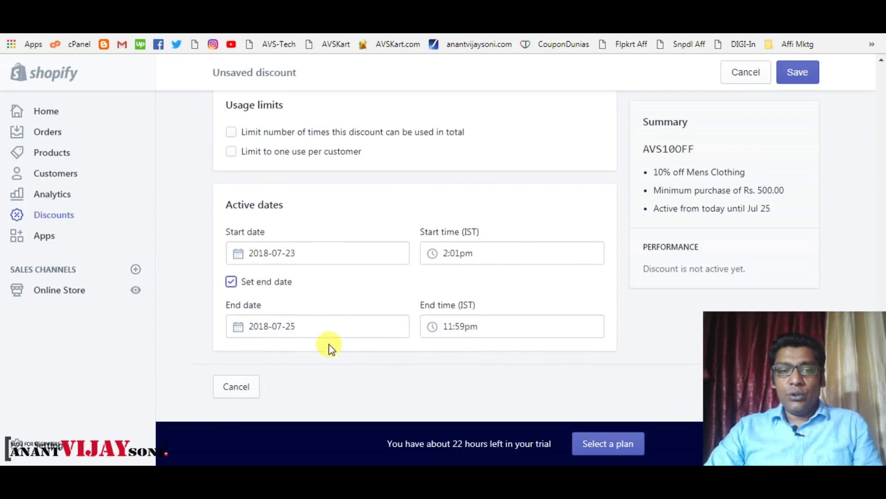
{"action": "scroll", "coordinate": [632, 336], "scroll_direction": "up", "scroll_amount": 8}
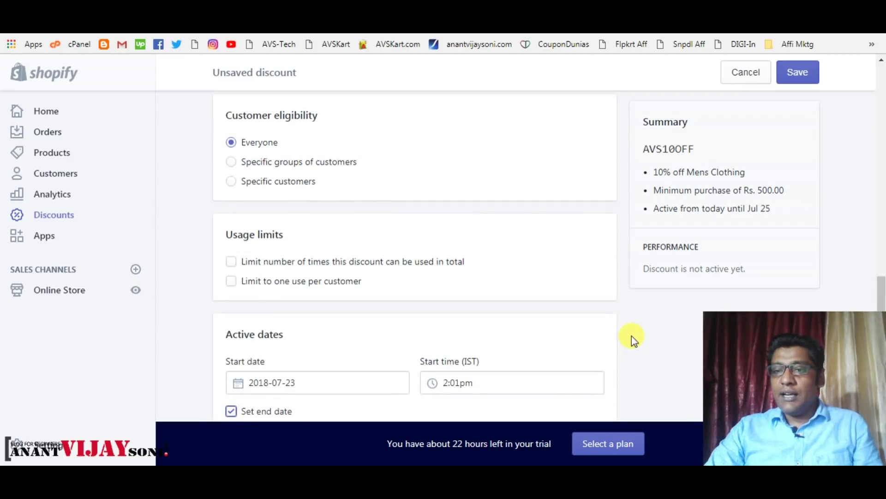
{"action": "scroll", "coordinate": [659, 285], "scroll_direction": "up", "scroll_amount": 3}
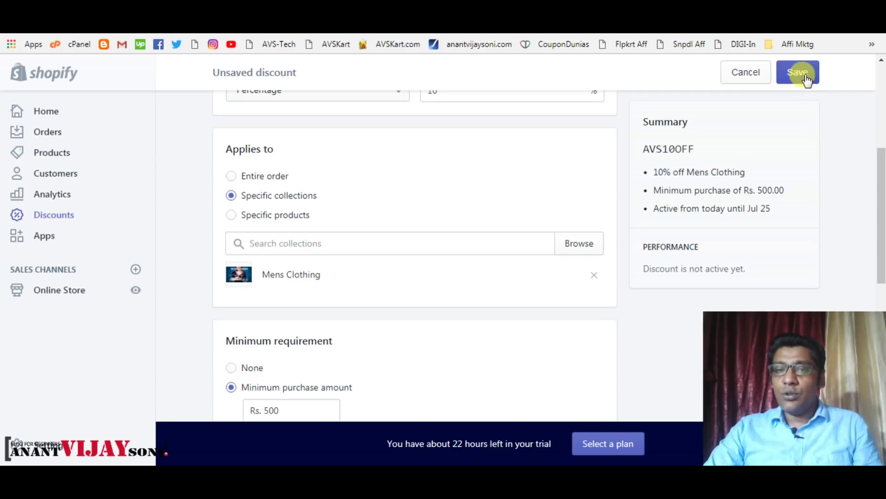
{"action": "left_click", "coordinate": [804, 77]}
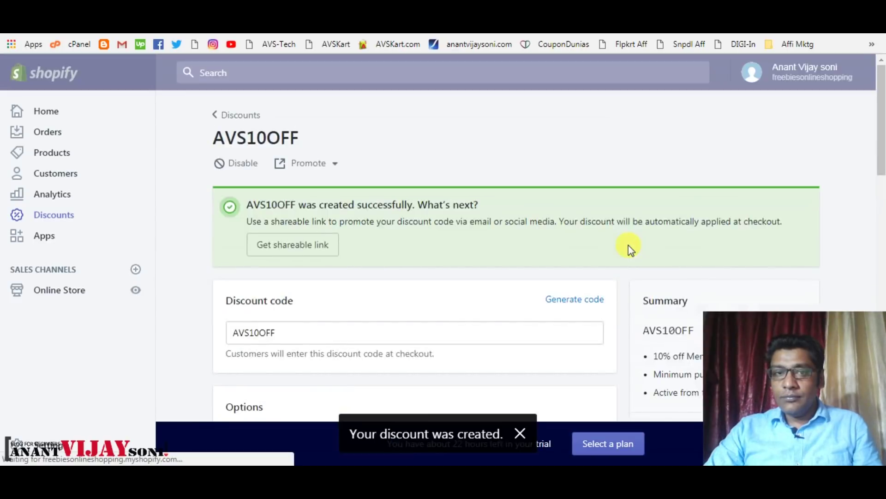
- Review the saved discount's summary, including its code, collection, minimum purchase and active dates
{"action": "scroll", "coordinate": [628, 245], "scroll_direction": "down", "scroll_amount": 4}
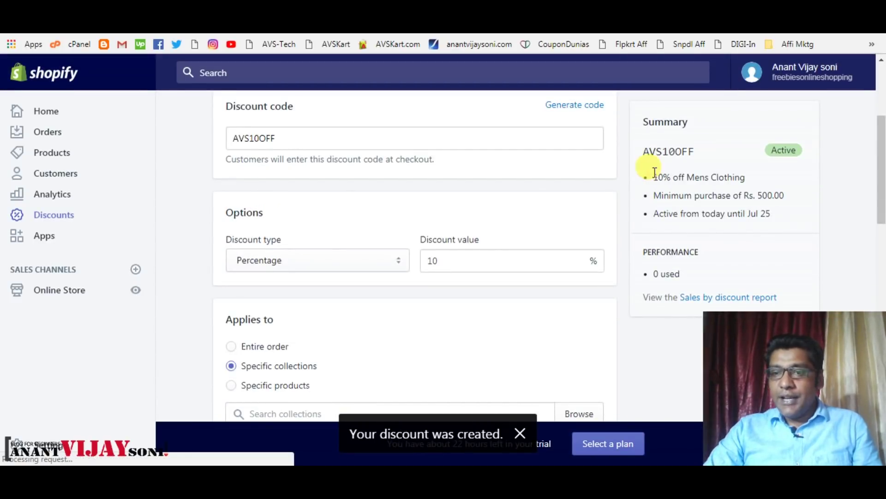
{"action": "left_click_drag", "start_coordinate": [643, 149], "coordinate": [696, 152]}
{"action": "left_click_drag", "start_coordinate": [653, 177], "coordinate": [748, 177]}
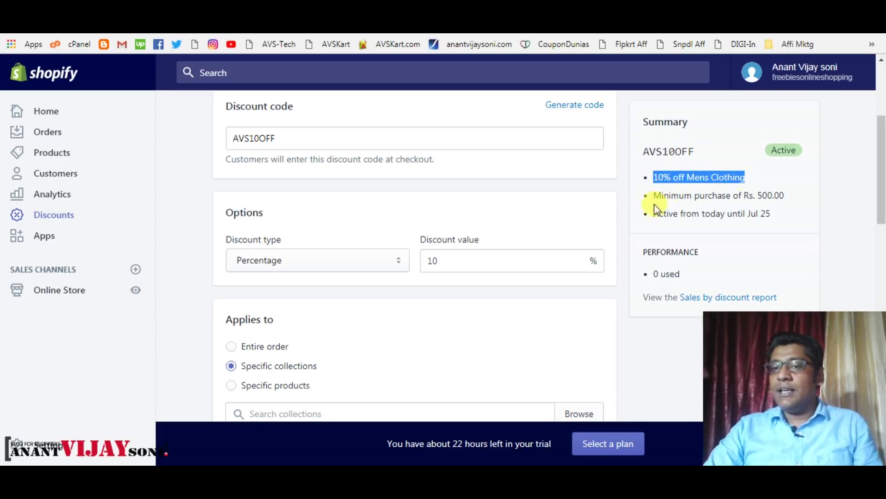
{"action": "left_click_drag", "start_coordinate": [653, 195], "coordinate": [792, 202]}
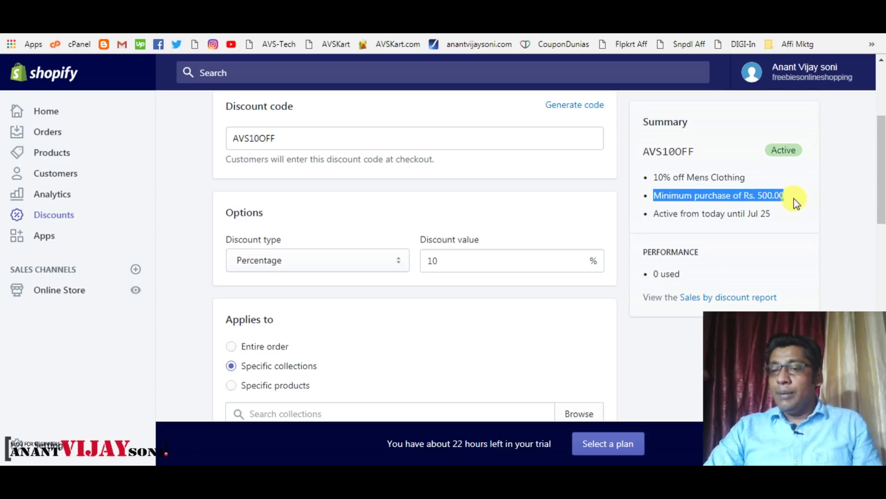
{"action": "left_click", "coordinate": [785, 194]}
{"action": "left_click_drag", "start_coordinate": [653, 213], "coordinate": [776, 221]}
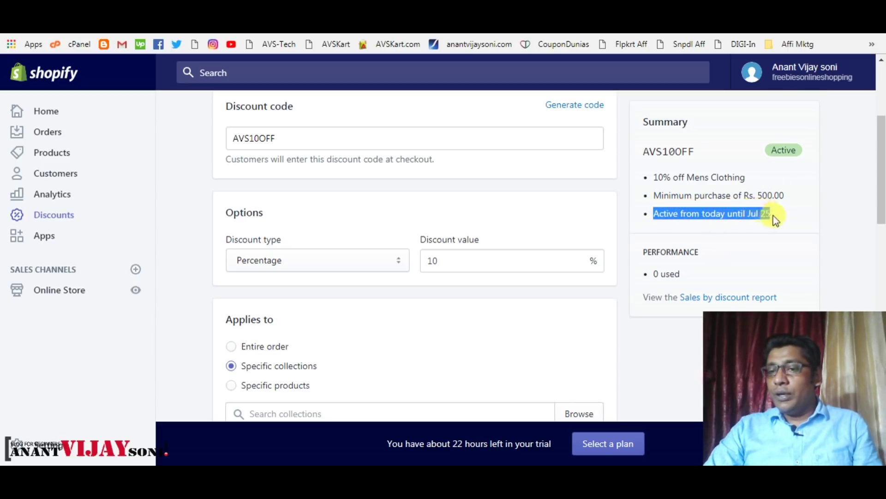
{"action": "left_click", "coordinate": [777, 220]}
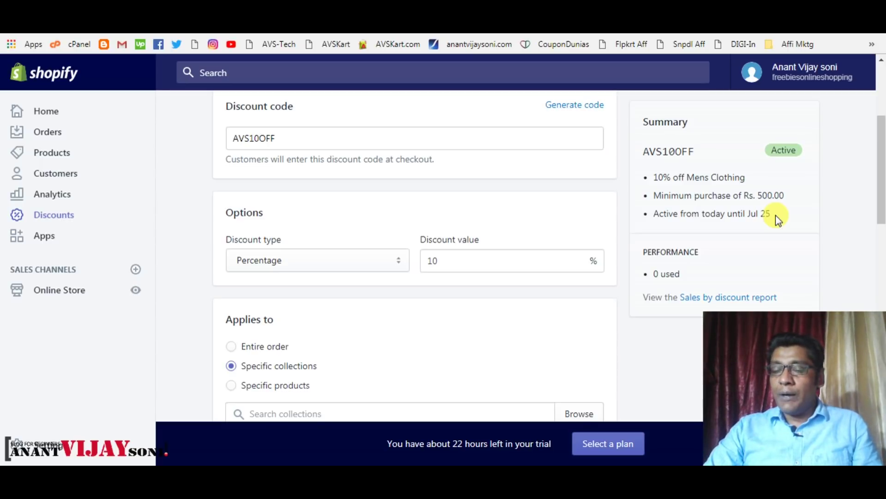
{"action": "scroll", "coordinate": [775, 215], "scroll_direction": "up", "scroll_amount": 2}
{"action": "mouse_move", "coordinate": [646, 198]}
{"action": "left_mouse_down"}
{"action": "mouse_move", "coordinate": [784, 267]}
{"action": "mouse_move", "coordinate": [650, 193]}
{"action": "left_mouse_up"}
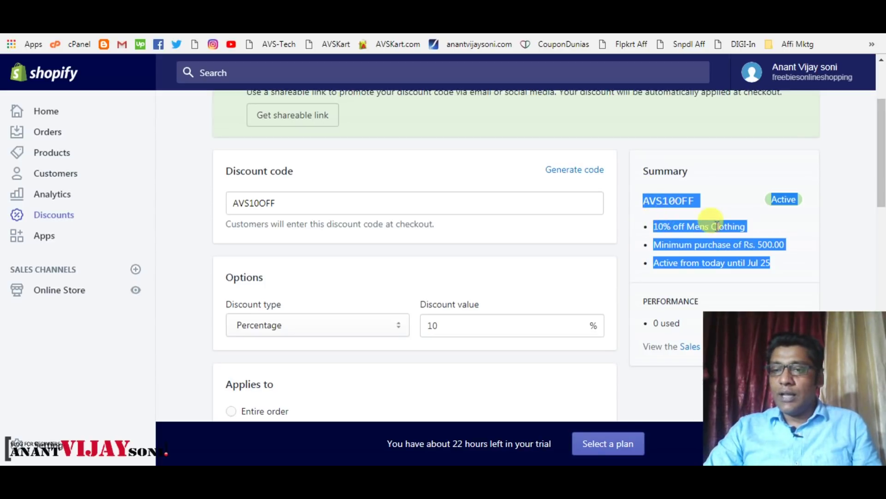
{"action": "left_click", "coordinate": [621, 276]}
{"action": "scroll", "coordinate": [622, 275], "scroll_direction": "up", "scroll_amount": 2}
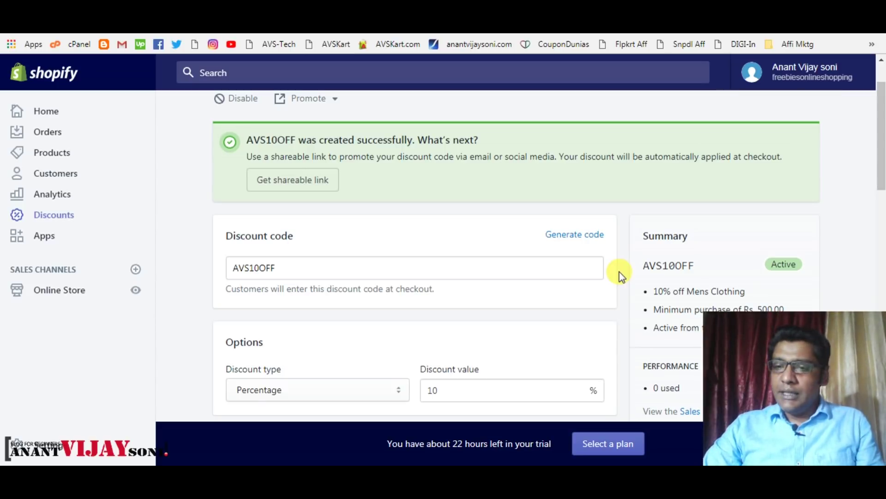
{"action": "scroll", "coordinate": [644, 253], "scroll_direction": "up", "scroll_amount": 2}
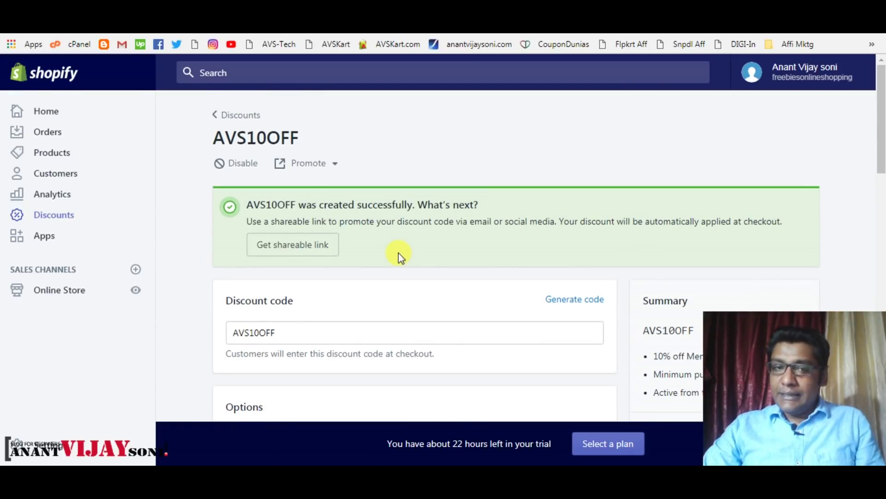
- Try to share the AVS10OFF discount on Facebook through its promotion options, and close the dialog
{"action": "left_click", "coordinate": [328, 164]}
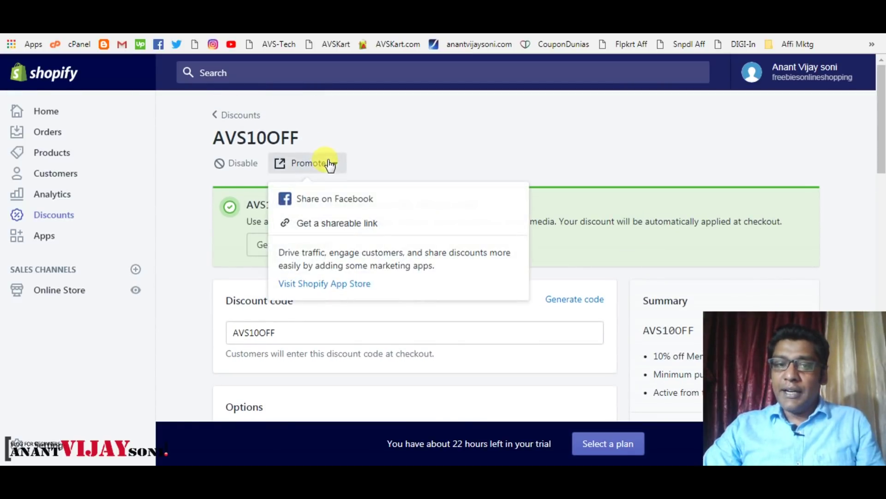
{"action": "left_click", "coordinate": [366, 201]}
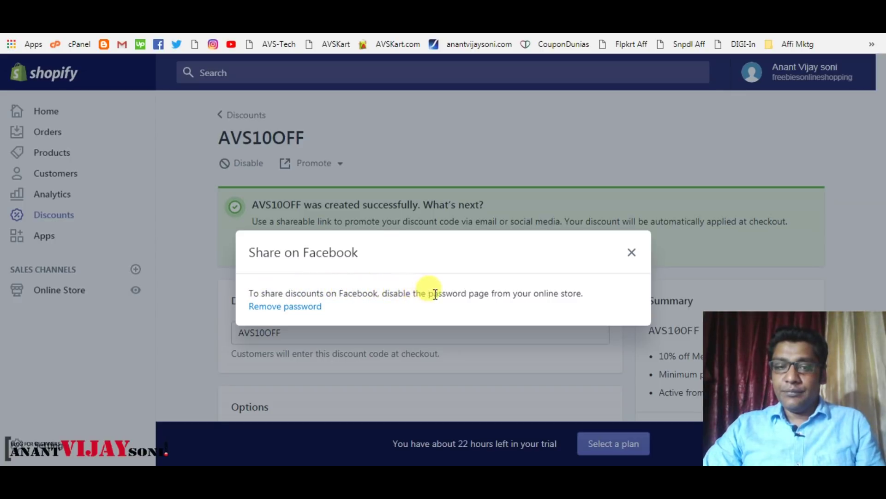
{"action": "left_click", "coordinate": [224, 253]}
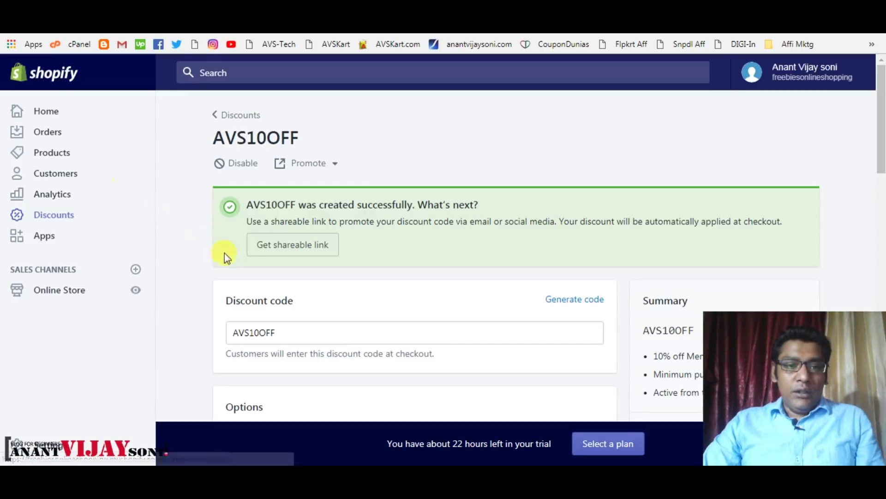
- Copy the discount's shareable link with the Mens Clothing collection page as its landing page, and close the link dialog
{"action": "left_click", "coordinate": [298, 247]}
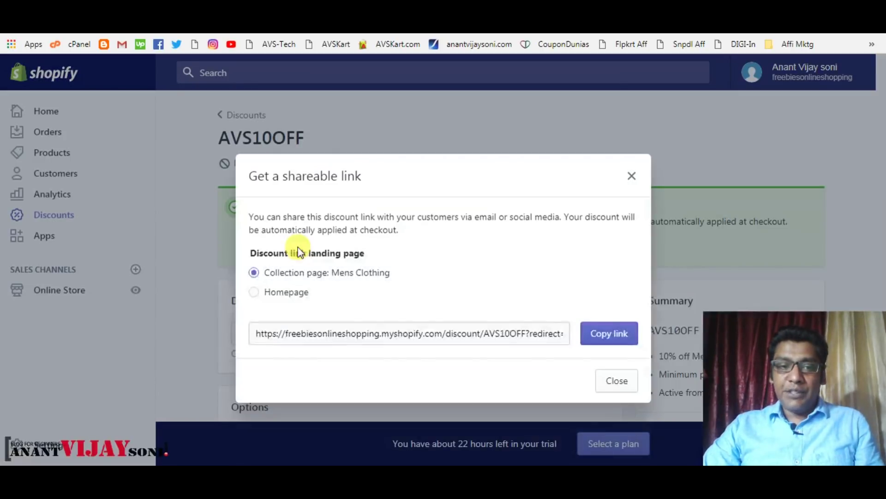
{"action": "left_click", "coordinate": [400, 334]}
{"action": "right_click", "coordinate": [400, 334]}
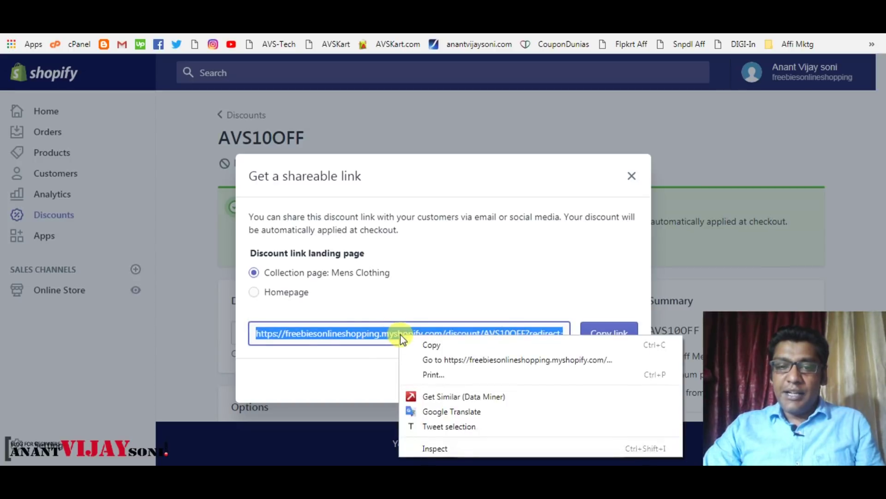
{"action": "left_click", "coordinate": [422, 345]}
{"action": "left_click", "coordinate": [503, 338]}
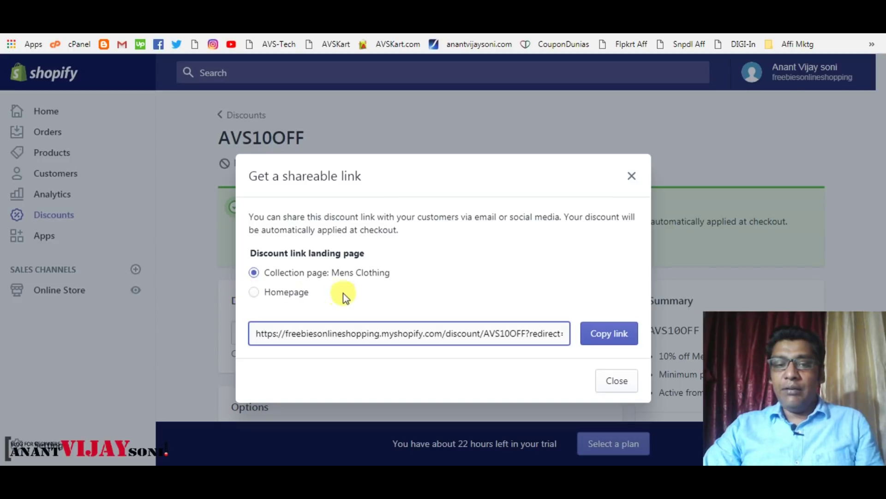
{"action": "left_click", "coordinate": [381, 276]}
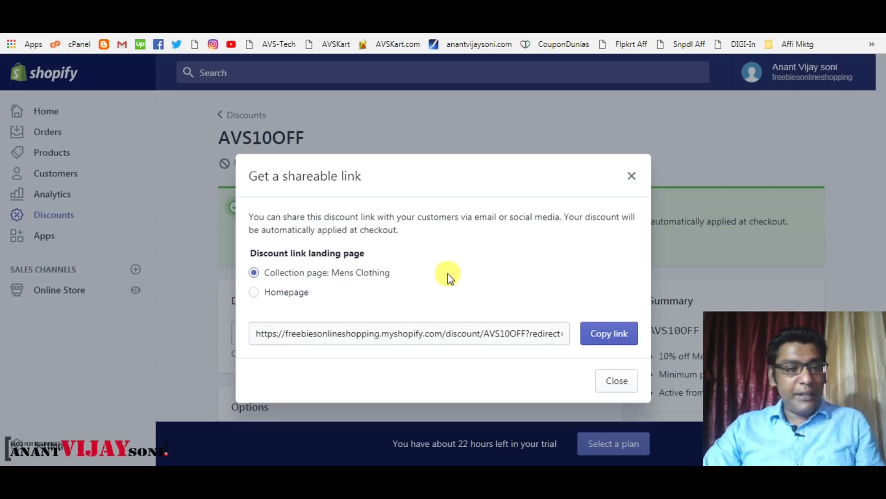
{"action": "left_click", "coordinate": [595, 336]}
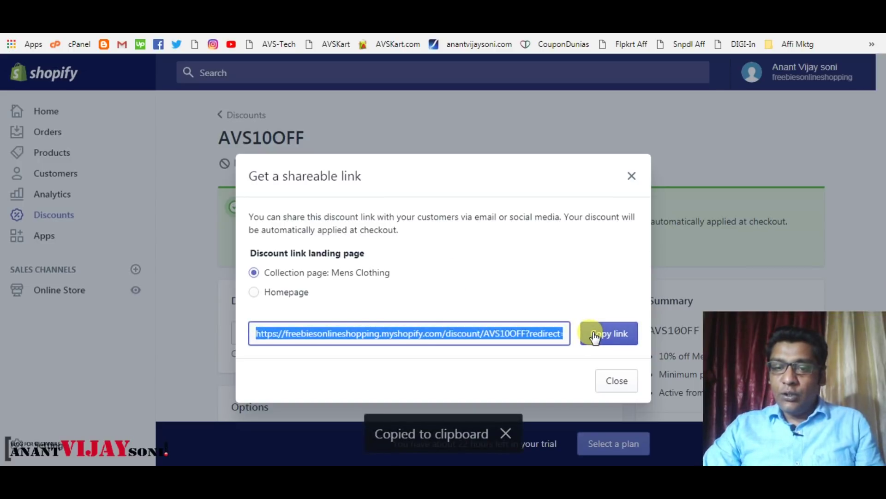
{"action": "left_click", "coordinate": [632, 176]}
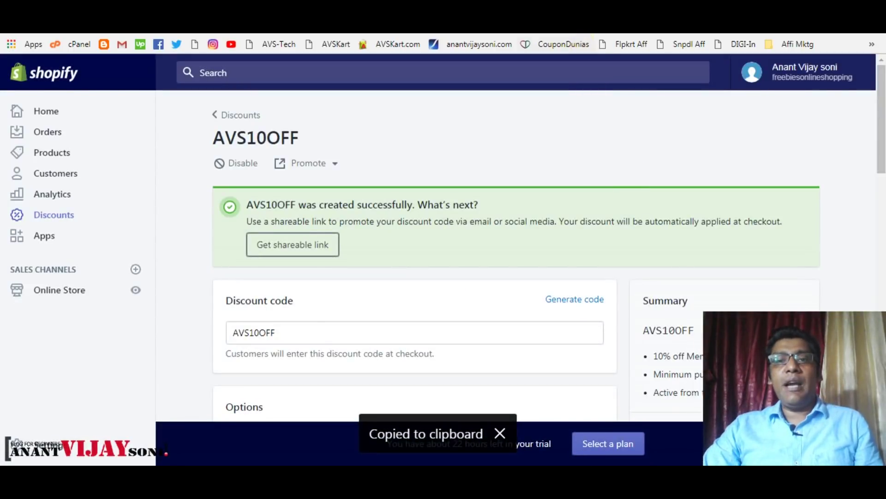
- Switch to the Jordan Dealsoup page on Facebook and start a post on its home section with the copied discount link
{"action": "key", "text": "ctrl+Tab"}
{"action": "mouse_move", "coordinate": [290, 337]}
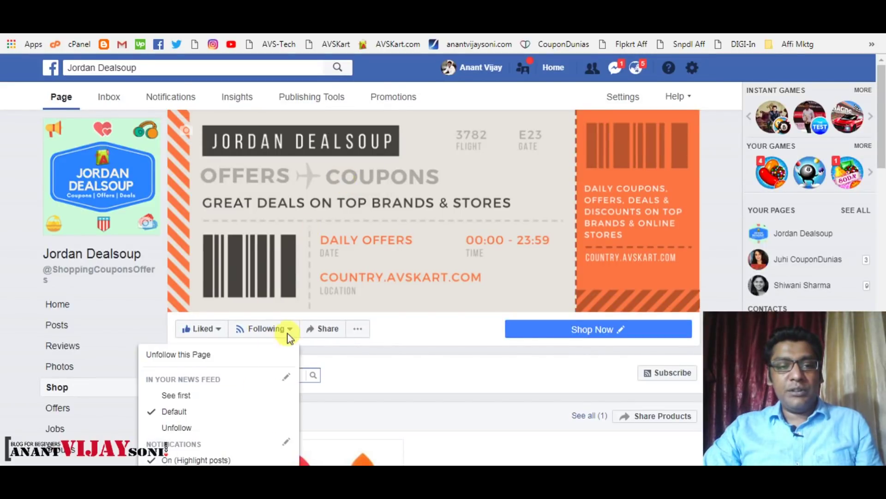
{"action": "scroll", "coordinate": [390, 313], "scroll_direction": "down", "scroll_amount": 3}
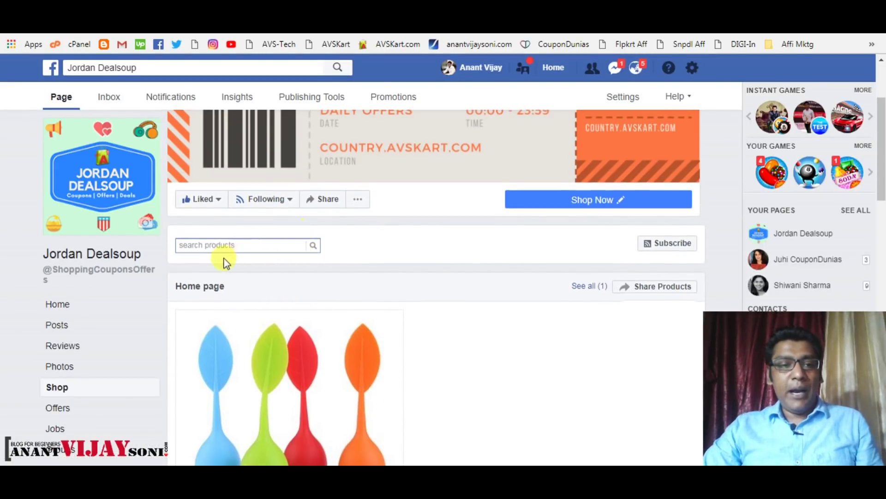
{"action": "left_click", "coordinate": [56, 304]}
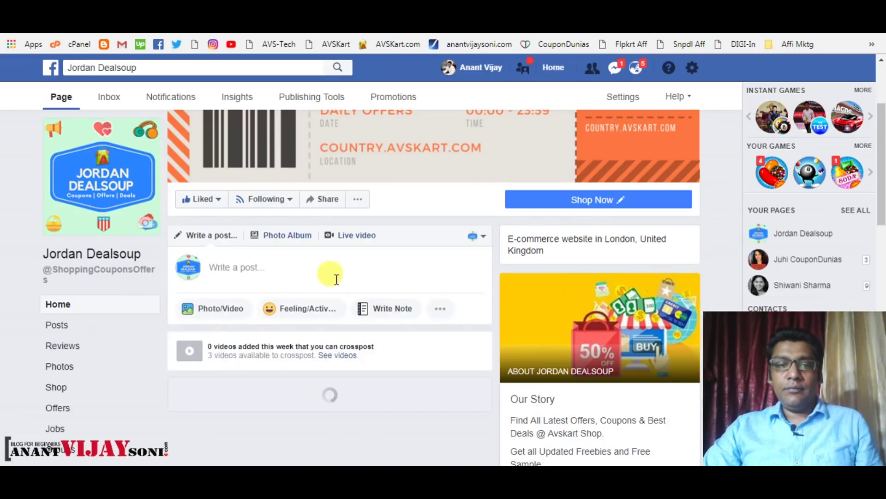
{"action": "left_click", "coordinate": [271, 268]}
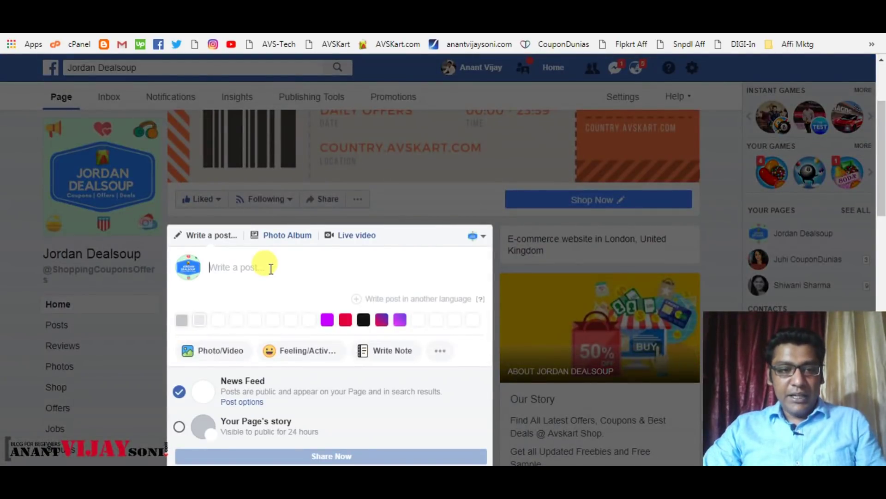
{"action": "key", "text": "ctrl+v"}
{"action": "scroll", "coordinate": [187, 322], "scroll_direction": "down", "scroll_amount": 1}
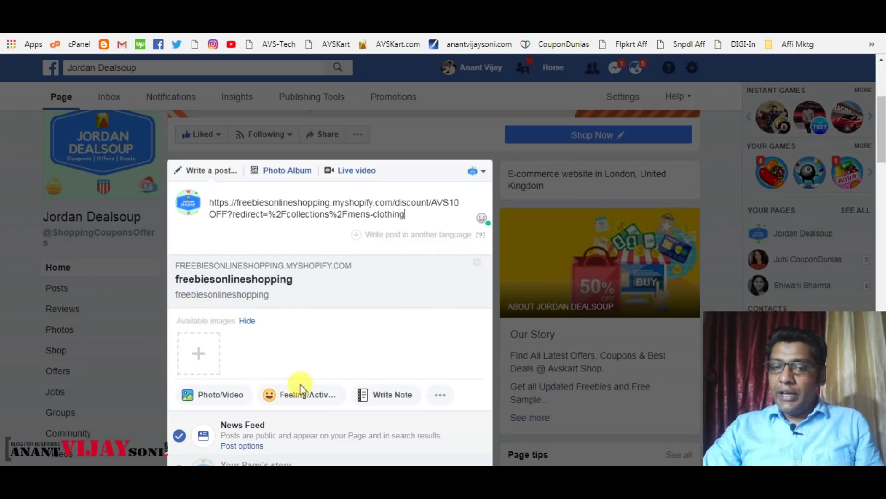
- Replace the link text in the post with "Get 10% Discount on all mens Clothing...", keeping the link preview
{"action": "triple_click", "coordinate": [243, 208]}
{"action": "key", "text": "BackSpace"}
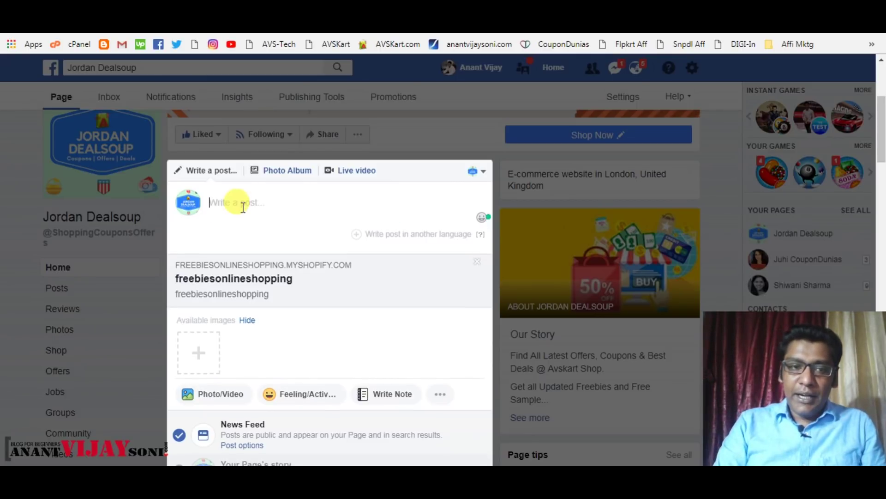
{"action": "type", "text": "G"}
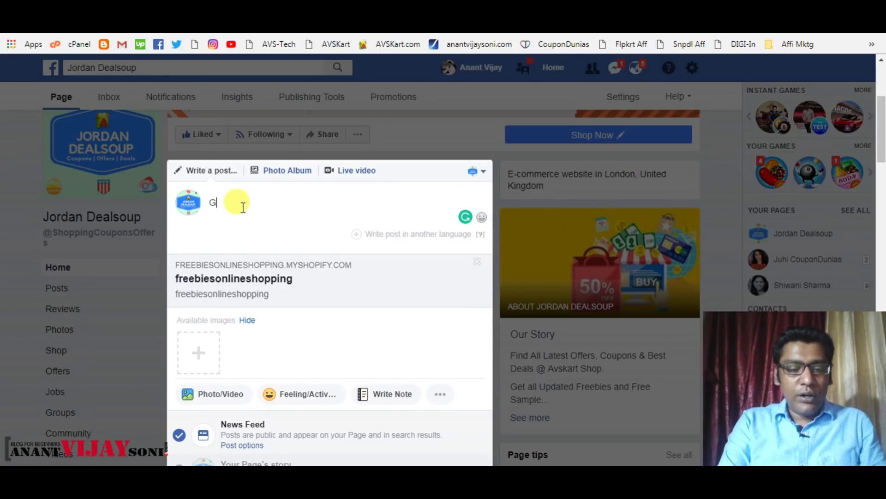
{"action": "type", "text": "et 10%"}
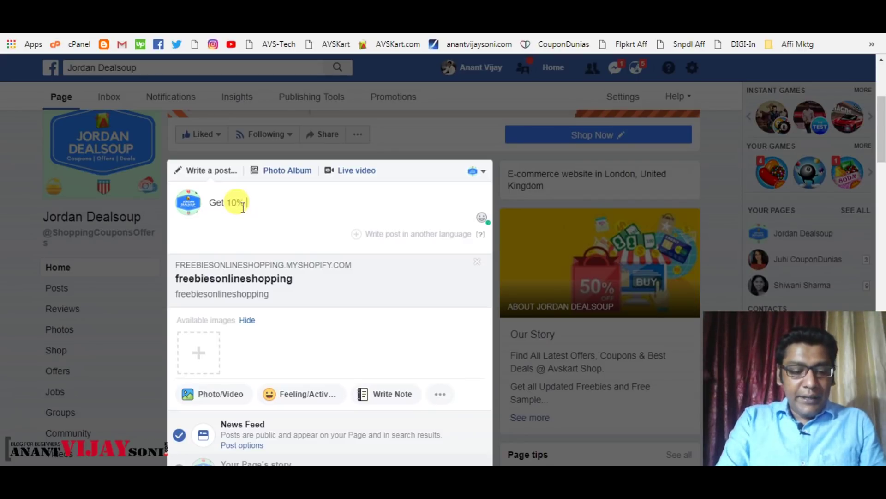
{"action": "type", "text": " Disco"}
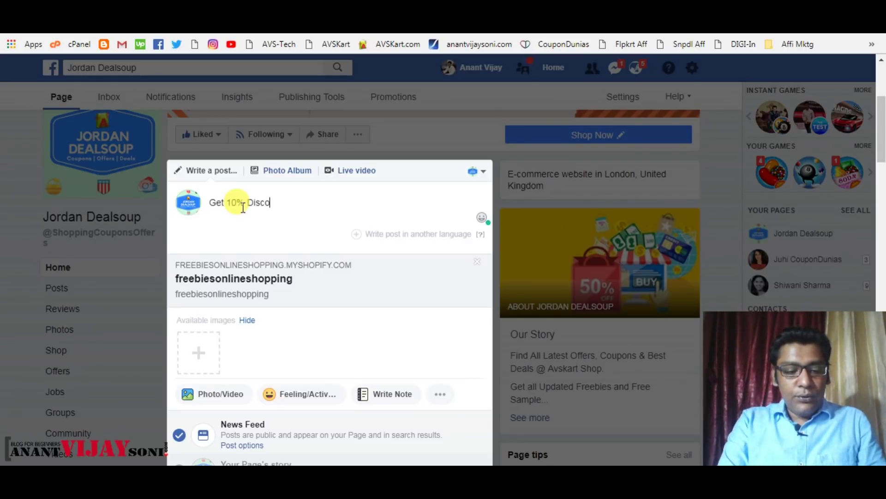
{"action": "type", "text": "unt on a"}
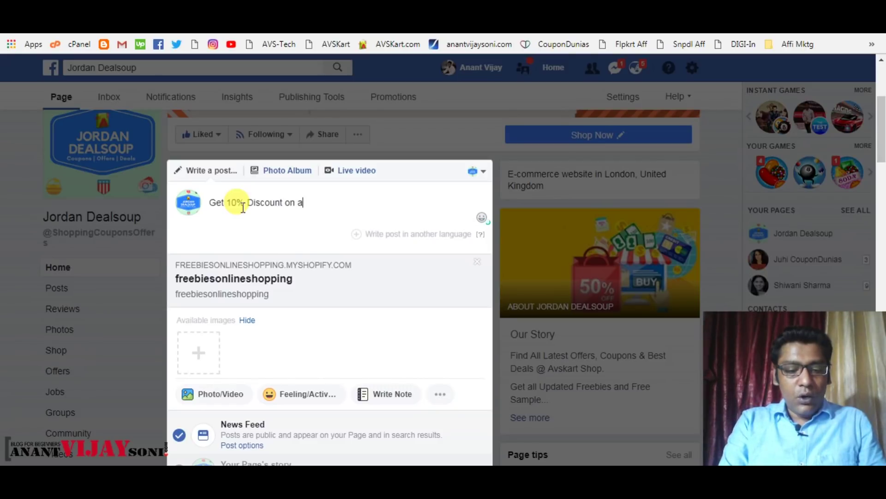
{"action": "type", "text": "ll men"}
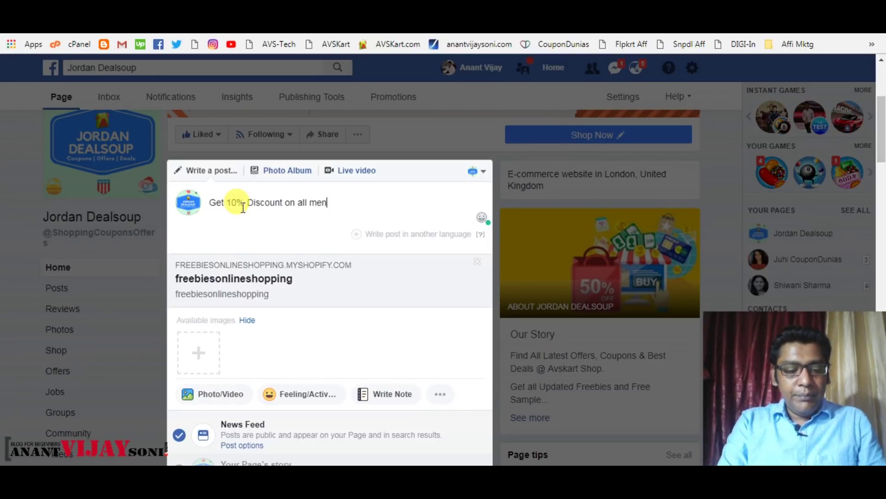
{"action": "type", "text": "s Clothing..."}
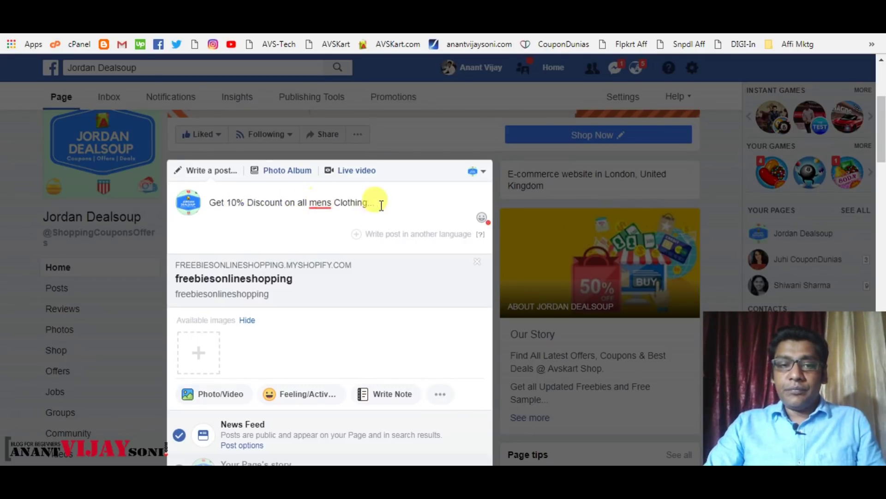
- Correct the flagged word "mens" in the post to the suggested spelling "men"
{"action": "right_click", "coordinate": [321, 205]}
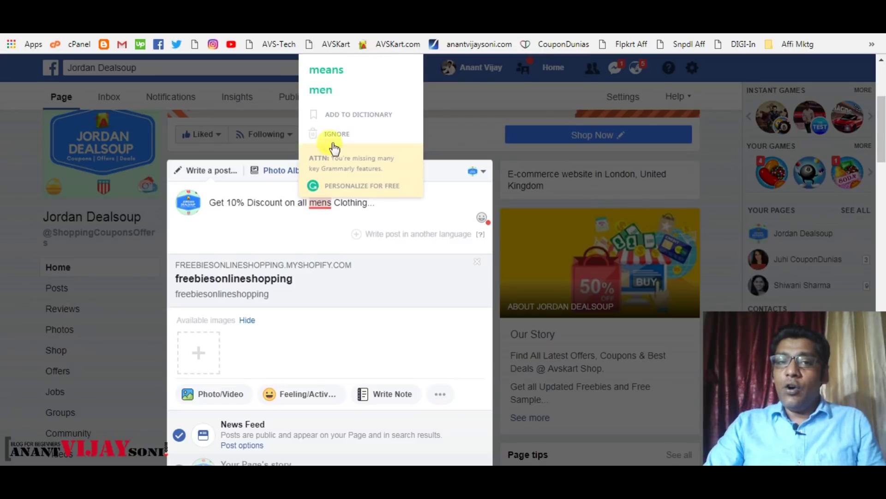
{"action": "left_click", "coordinate": [344, 170]}
{"action": "left_click", "coordinate": [384, 203]}
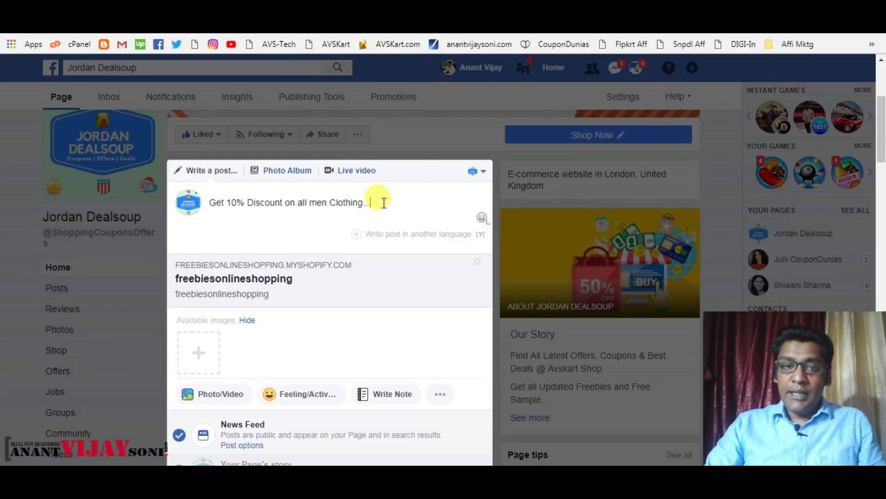
- Append "(ONLY FOR 3DAYS)" to the end of the post's discount text
{"action": "type", "text": "("}
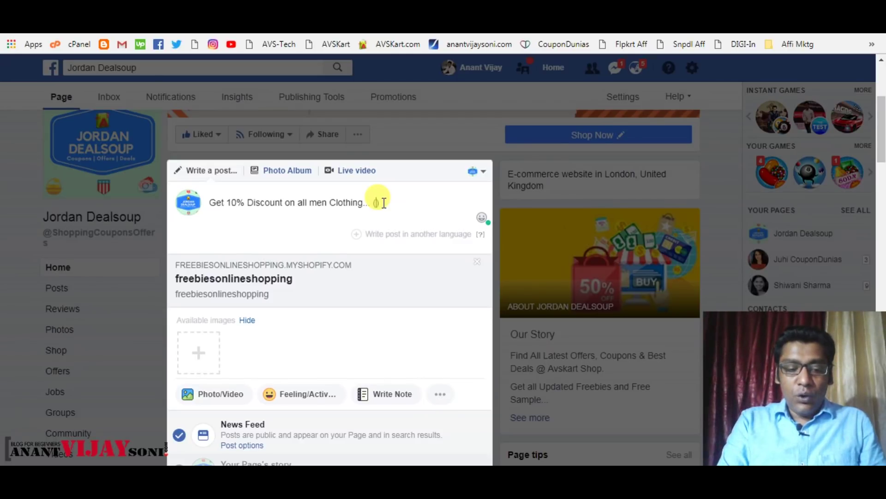
{"action": "type", "text": "Off"}
{"action": "key", "text": "BackSpace"}
{"action": "key", "text": "BackSpace"}
{"action": "key", "text": "BackSpace"}
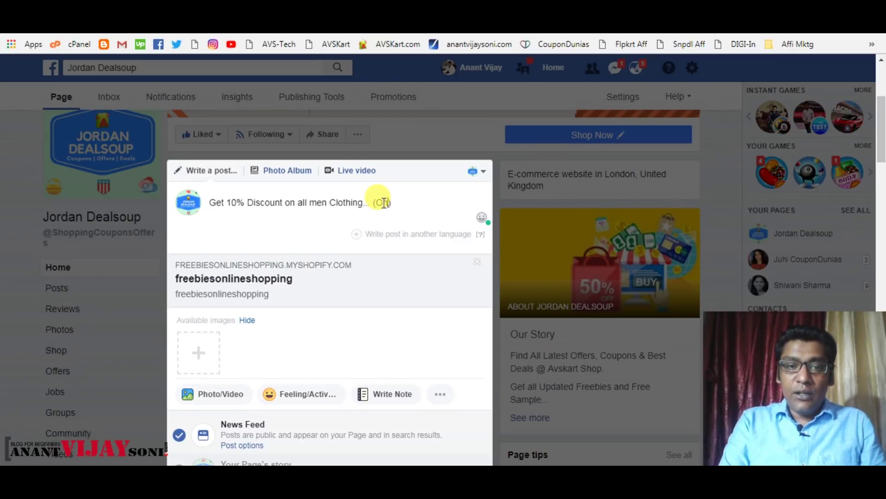
{"action": "type", "text": "NLY )"}
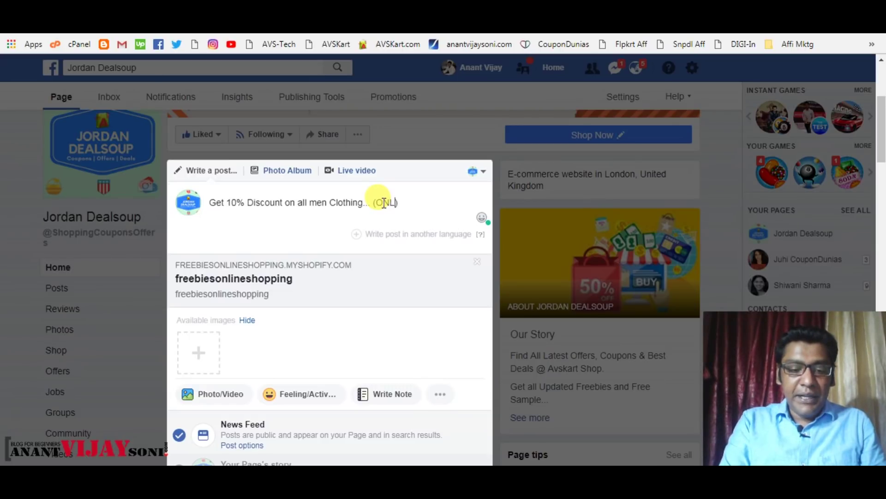
{"action": "type", "text": "FOR "}
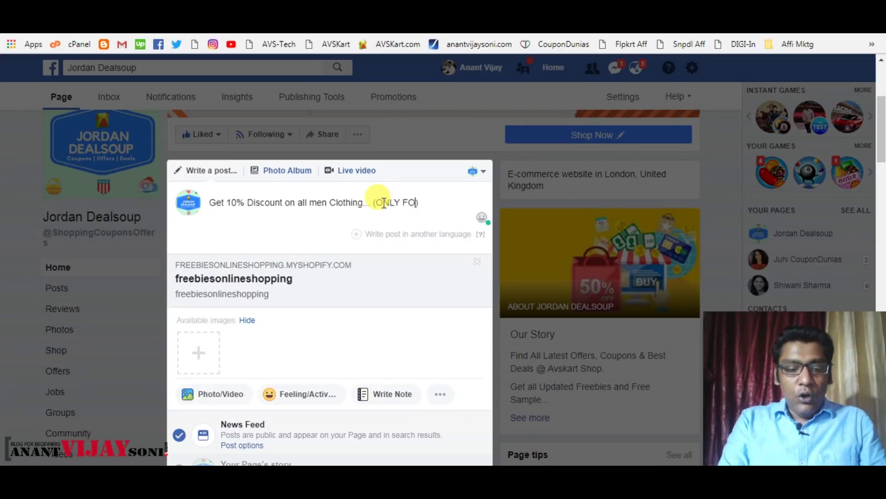
{"action": "type", "text": "3DAYS"}
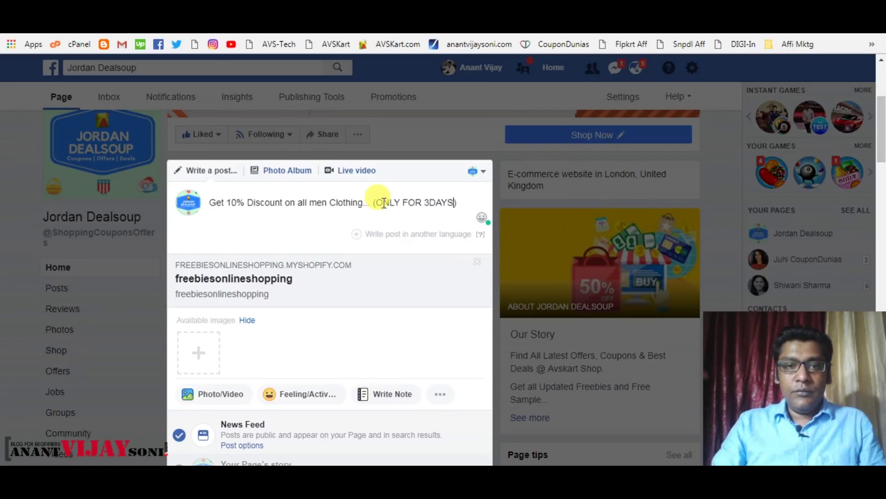
- Move "(ONLY FOR 3DAYS)" from the end of the post text to its own line above the discount sentence
{"action": "left_click_drag", "start_coordinate": [372, 202], "coordinate": [457, 201]}
{"action": "left_click", "coordinate": [458, 201]}
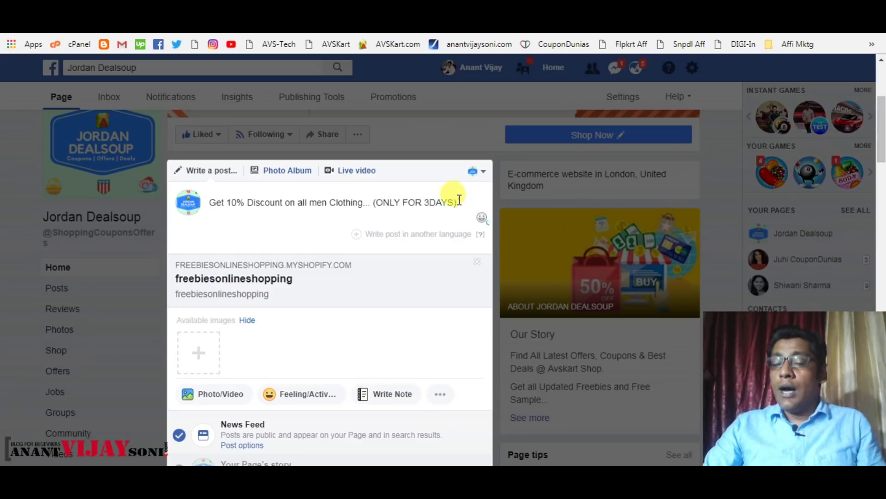
{"action": "mouse_move", "coordinate": [458, 202]}
{"action": "left_mouse_down"}
{"action": "mouse_move", "coordinate": [373, 203]}
{"action": "mouse_move", "coordinate": [457, 203]}
{"action": "left_mouse_up"}
{"action": "left_click", "coordinate": [372, 203]}
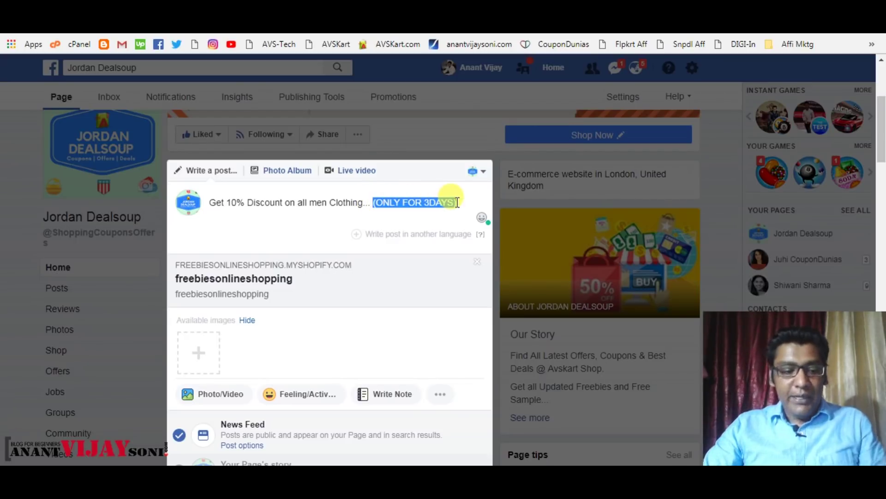
{"action": "key", "text": "BackSpace"}
{"action": "left_click", "coordinate": [211, 202]}
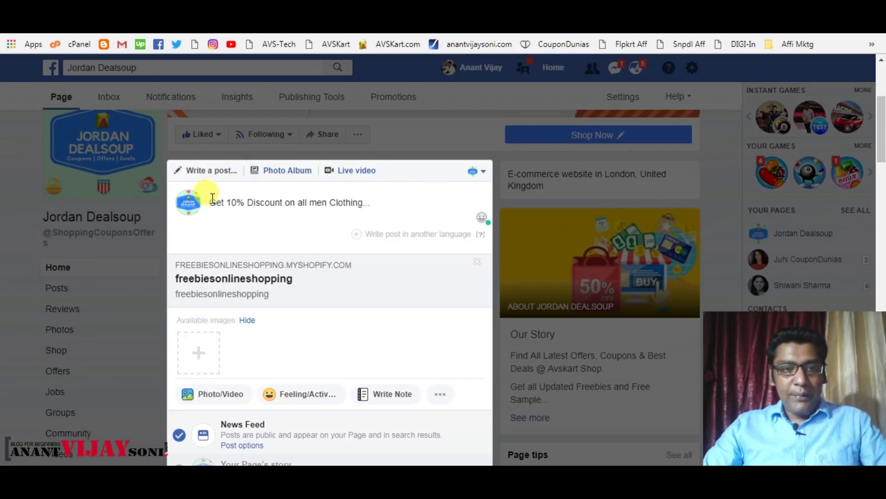
{"action": "key", "text": "ctrl+v"}
{"action": "key", "text": "Return"}
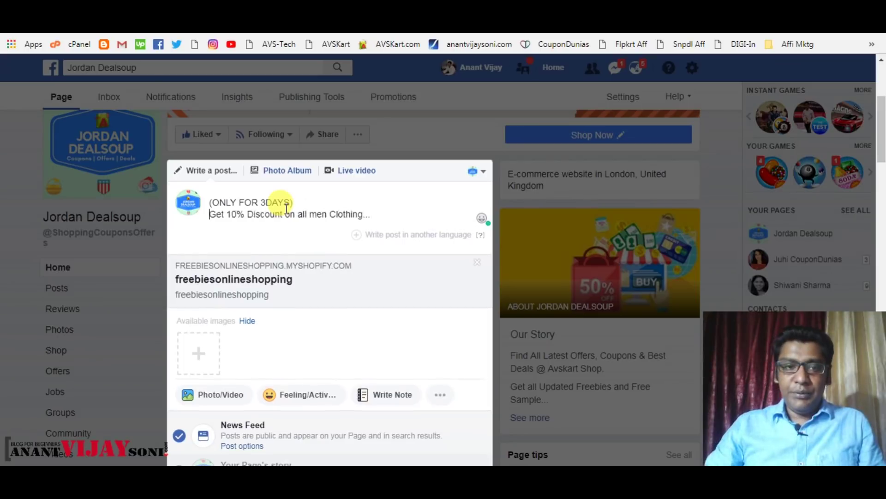